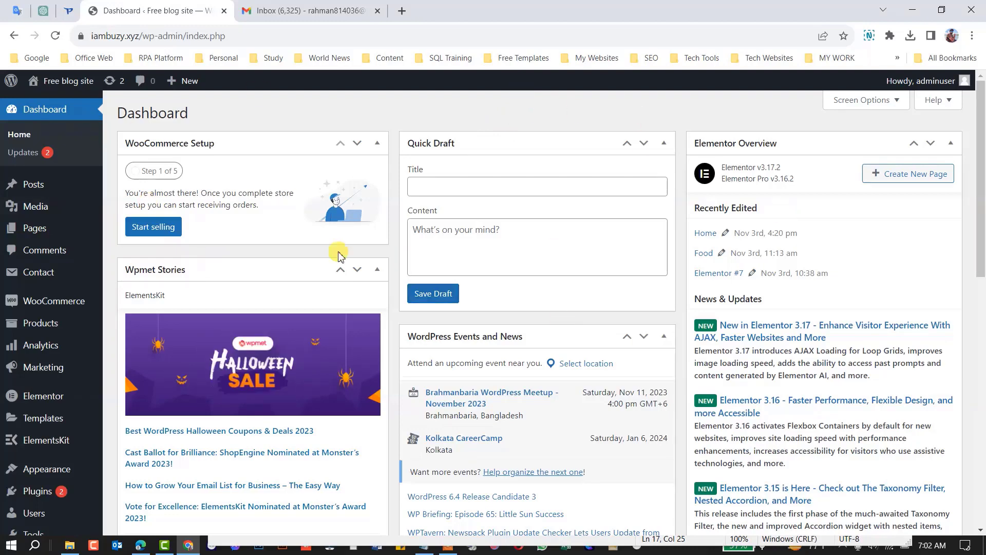
Reload the site's login page in the other browser, then return to the admin dashboard
scroll(583, 269, down, 9)
scroll(580, 272, up, 9)
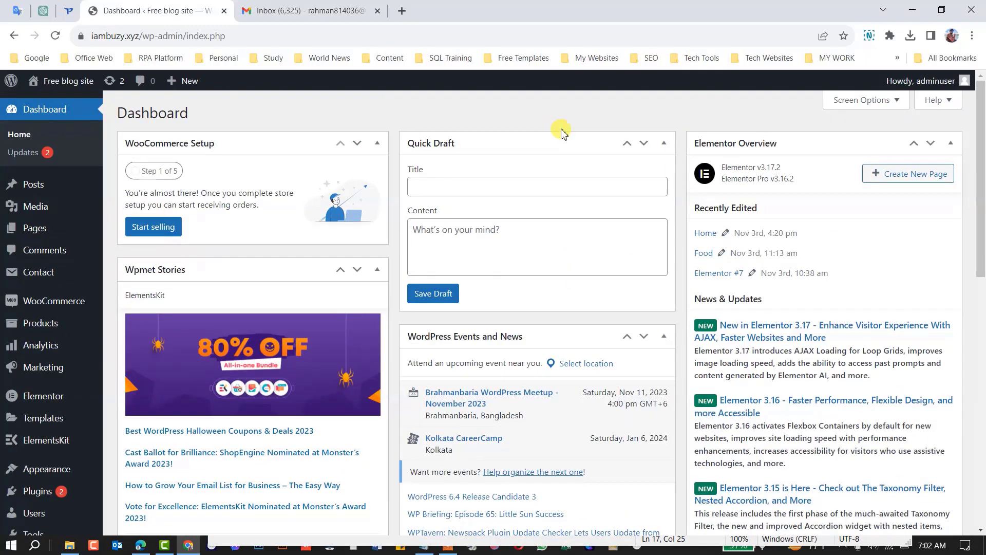
scroll(31, 401, down, 5)
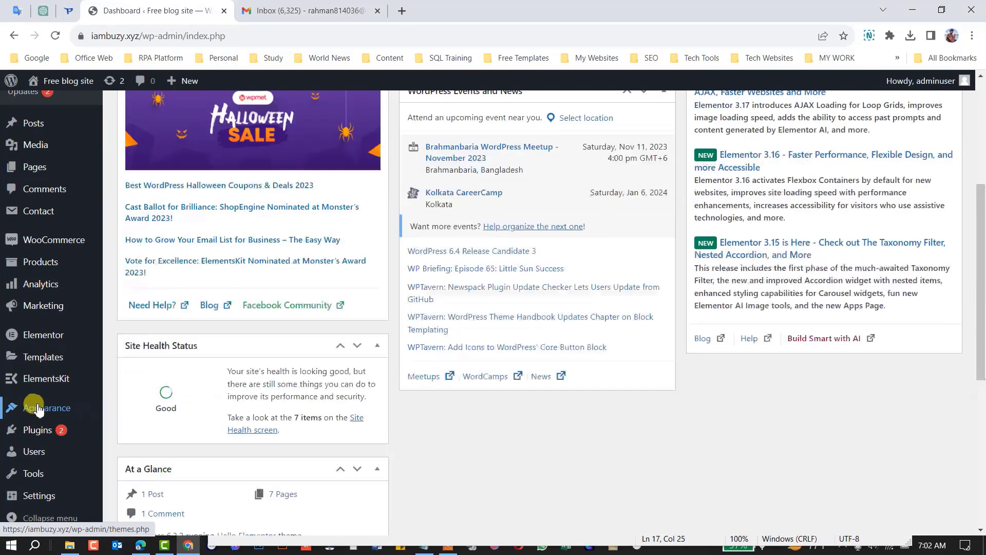
mouse_move(41, 410)
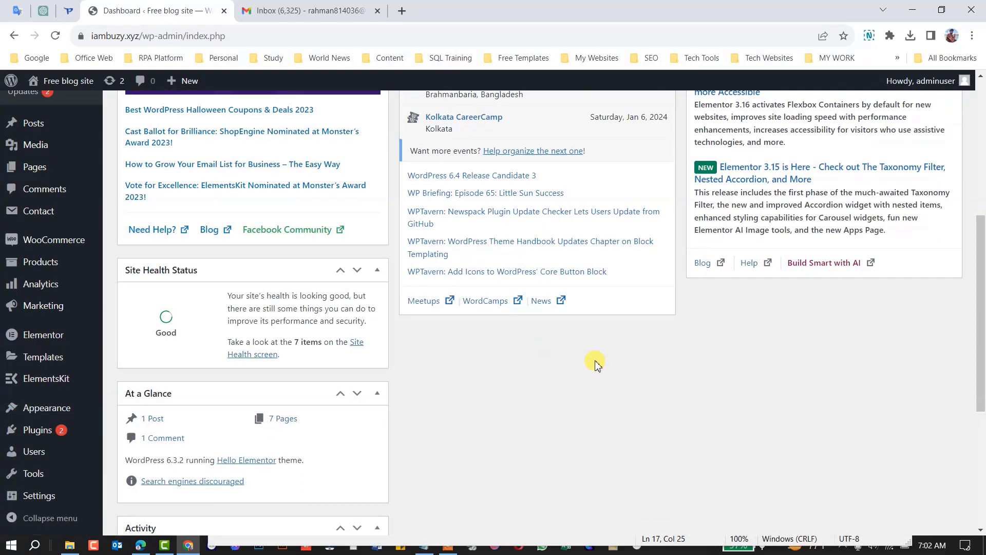
mouse_move(35, 457)
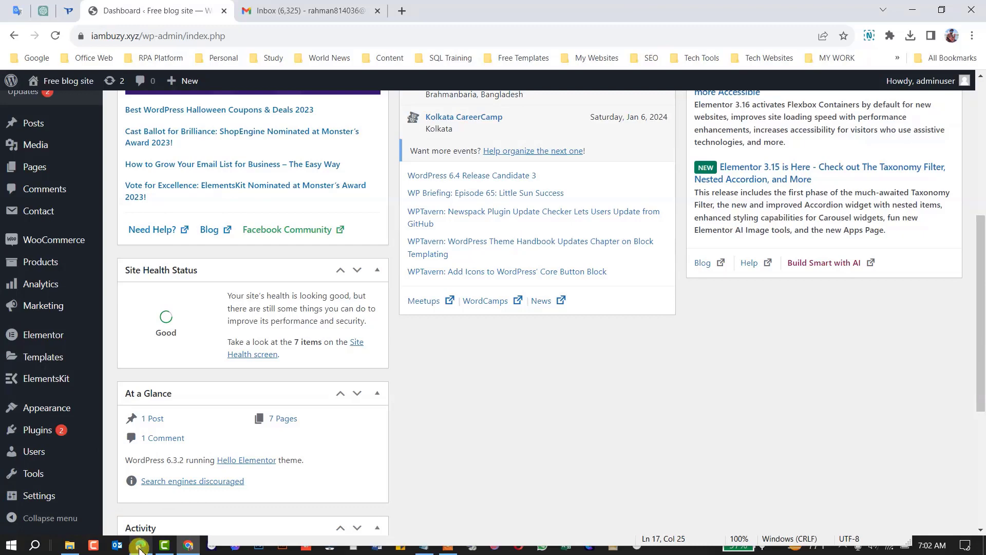
click(139, 546)
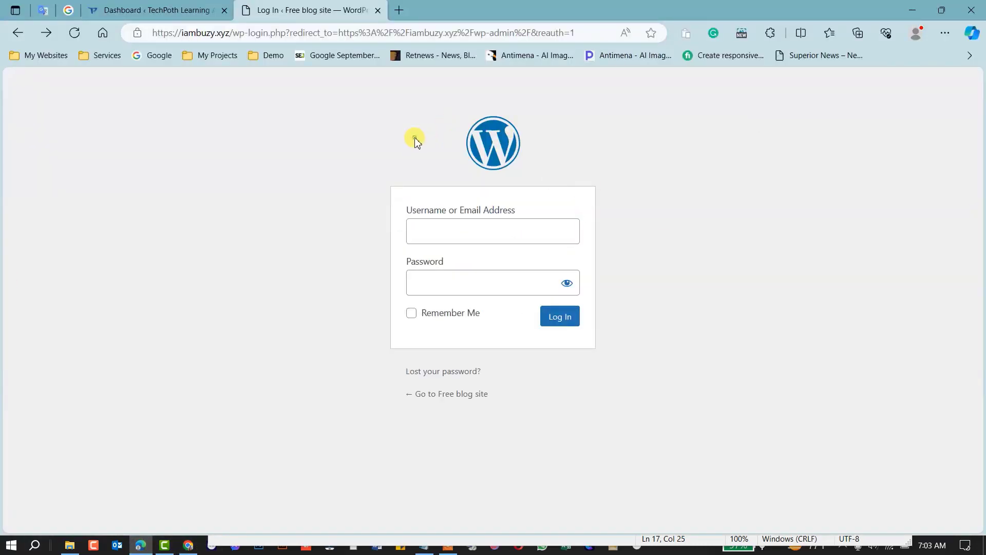
click(74, 33)
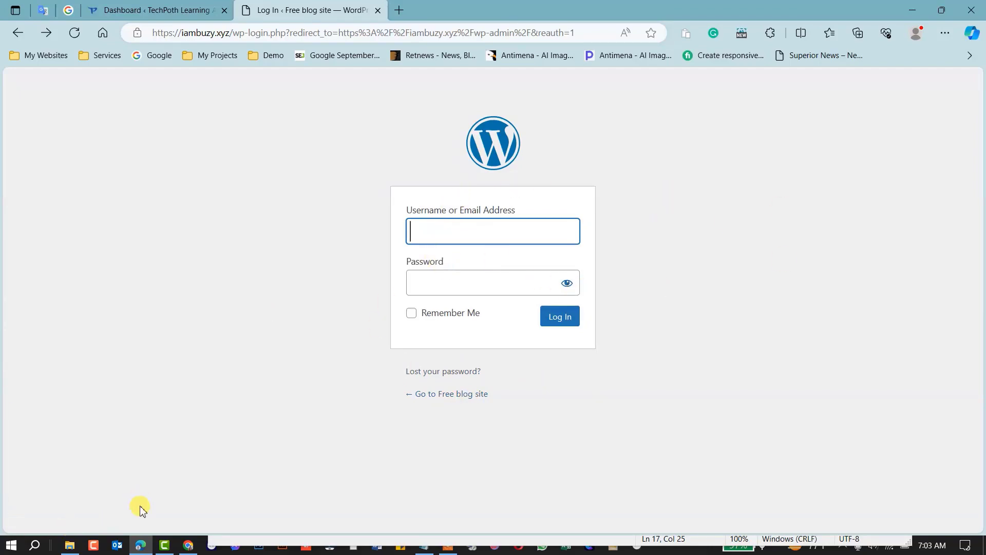
click(189, 545)
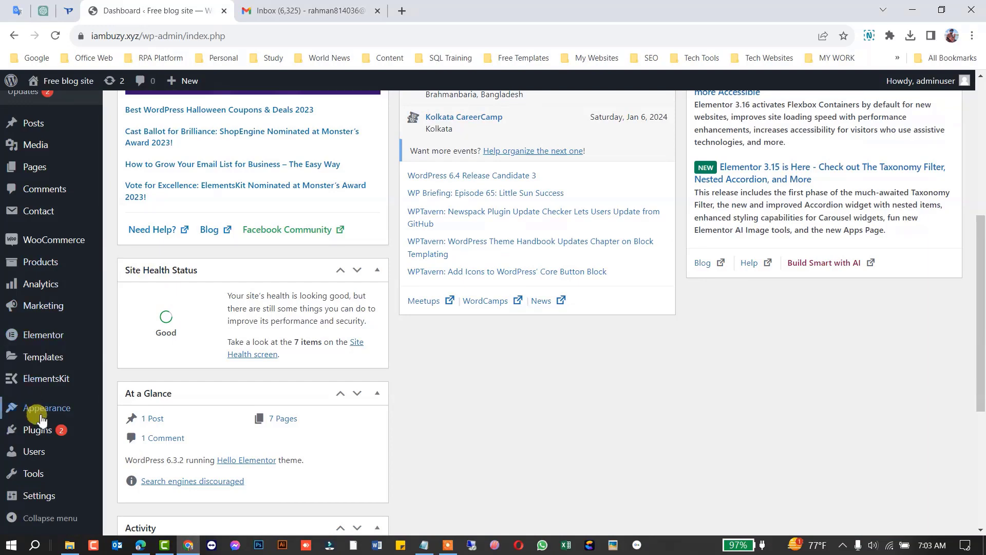
In General settings, allow anyone to register with Subscriber as default role and save
scroll(36, 442, down, 2)
mouse_move(39, 506)
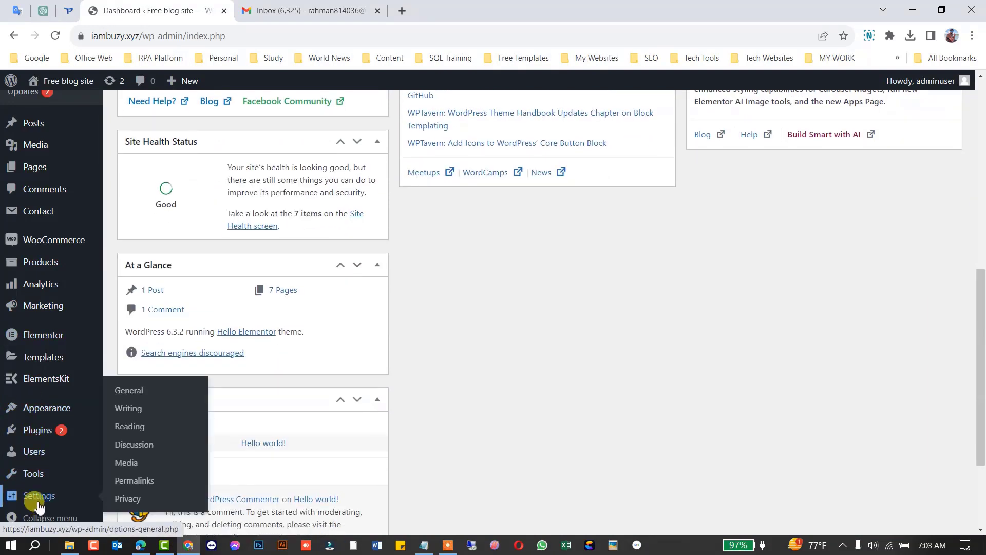
click(126, 389)
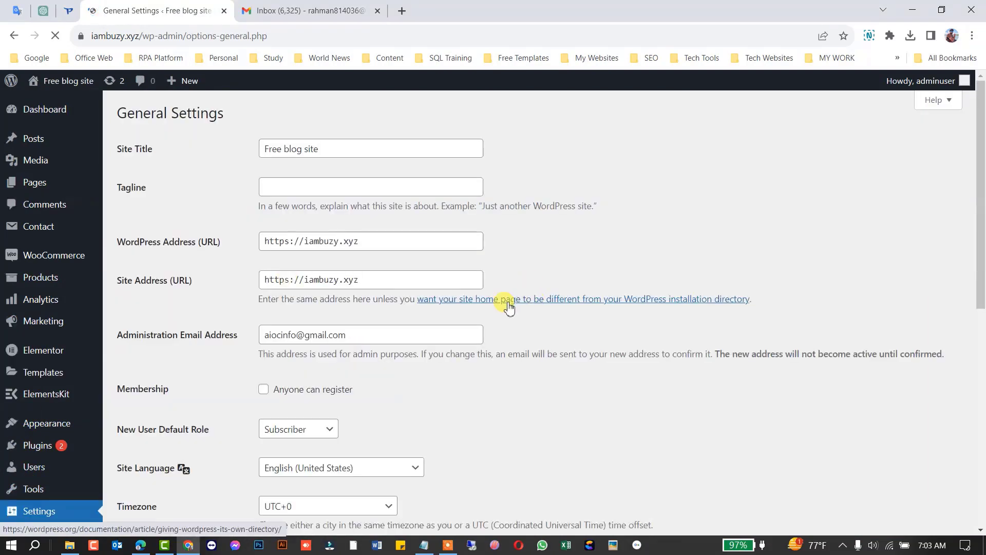
scroll(499, 304, down, 5)
scroll(499, 307, up, 1)
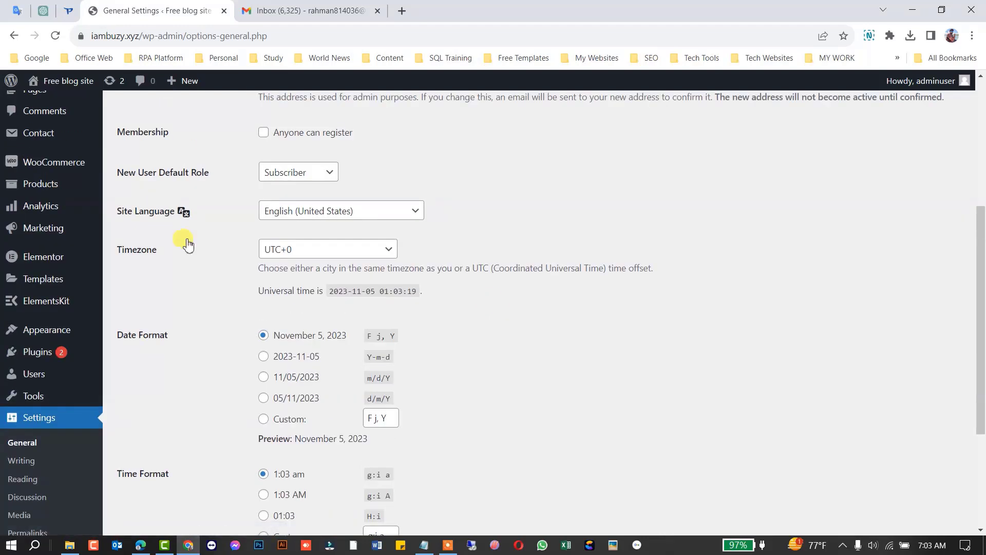
double_click(154, 134)
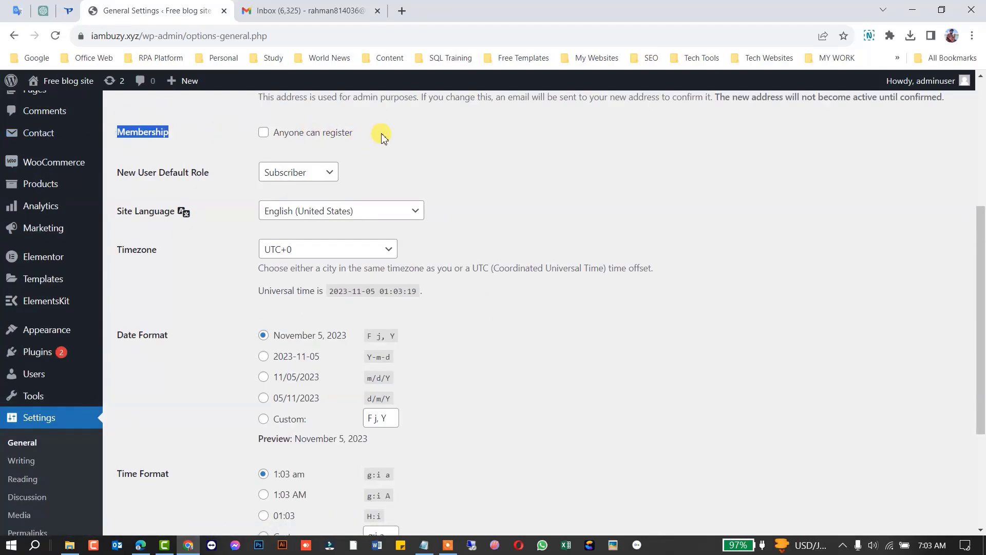
click(489, 169)
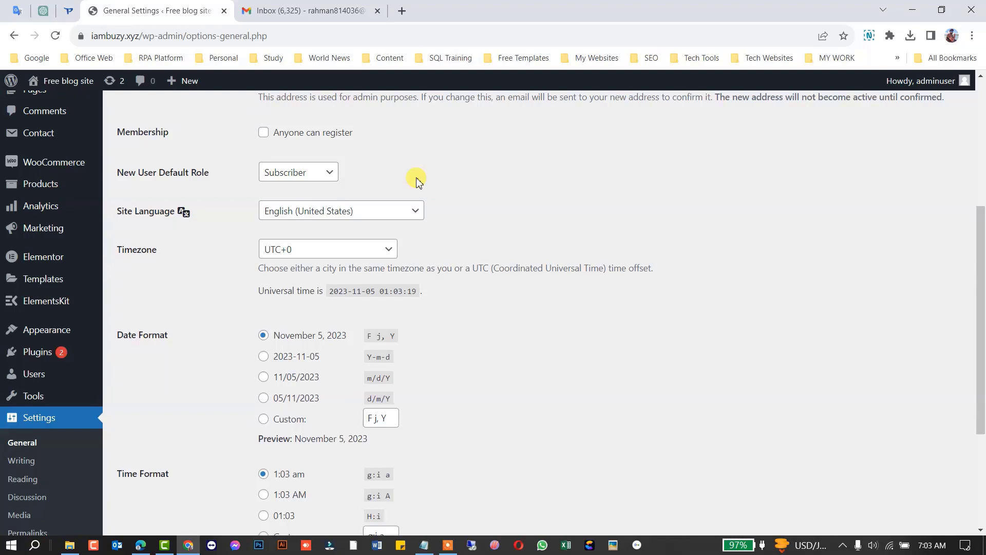
click(303, 174)
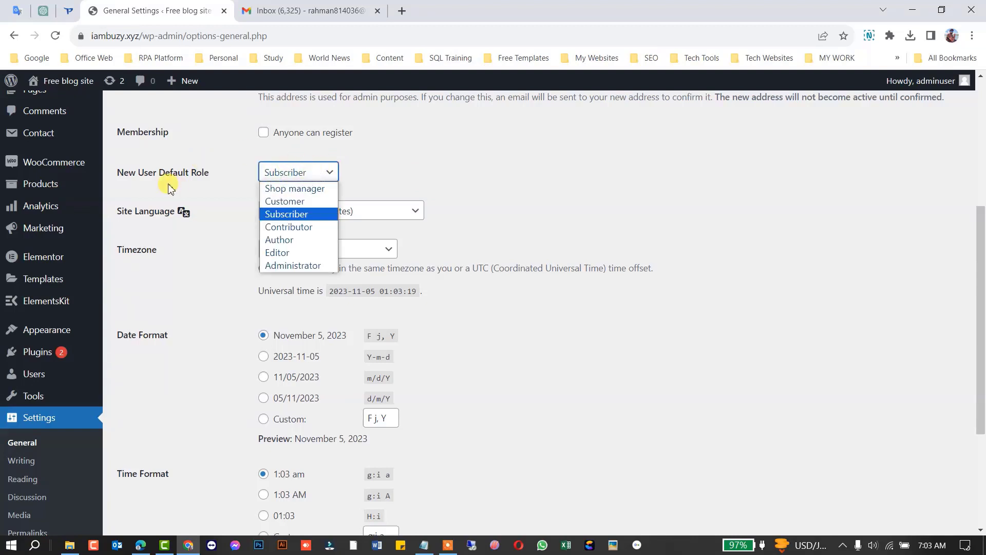
click(305, 221)
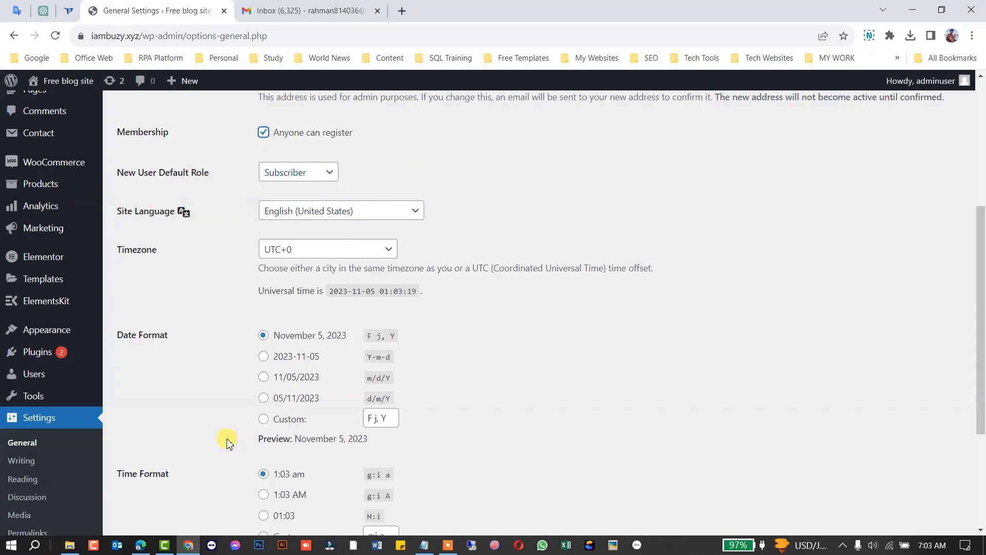
scroll(227, 442, down, 4)
click(150, 467)
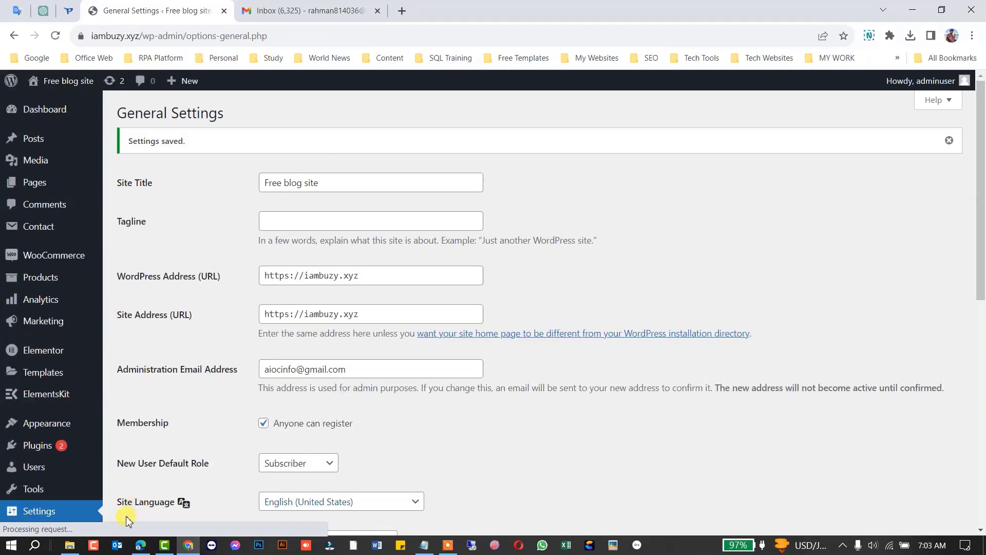
click(141, 545)
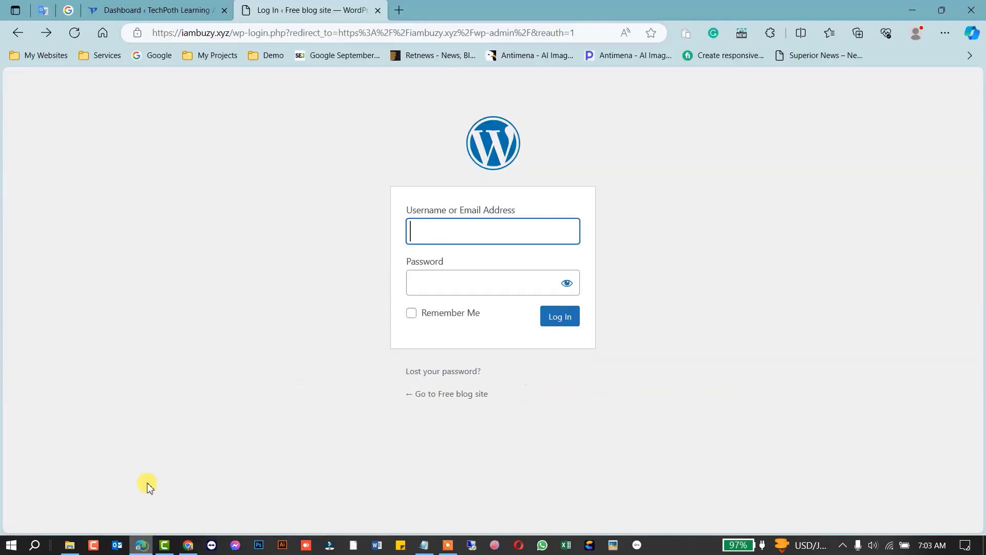
Reload the login page, follow the new Register link, and try the Username and Email fields
click(75, 34)
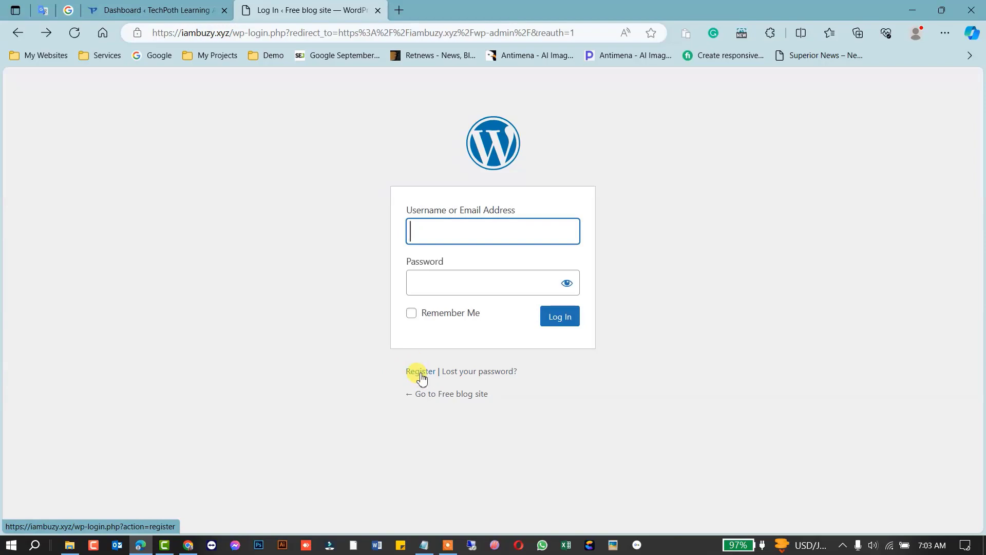
click(422, 374)
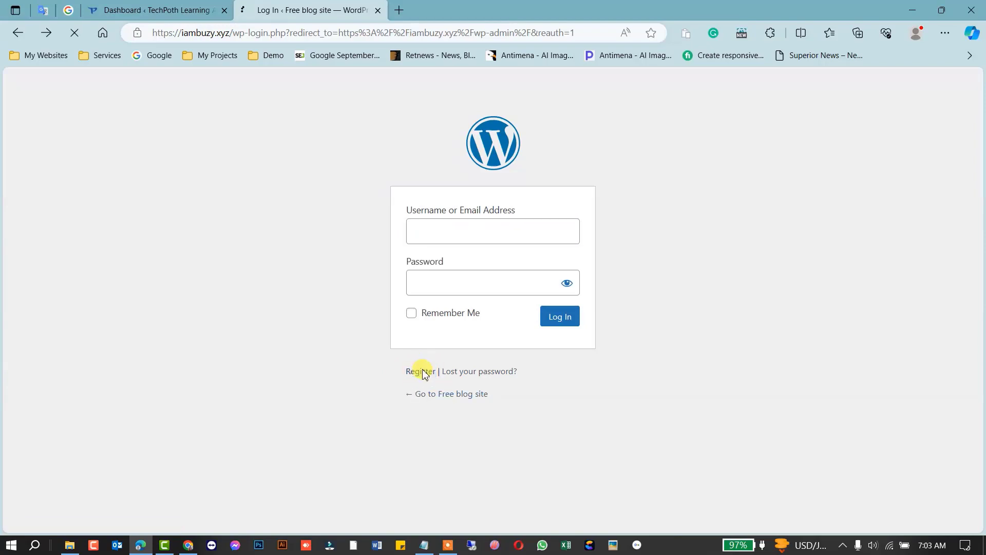
click(432, 268)
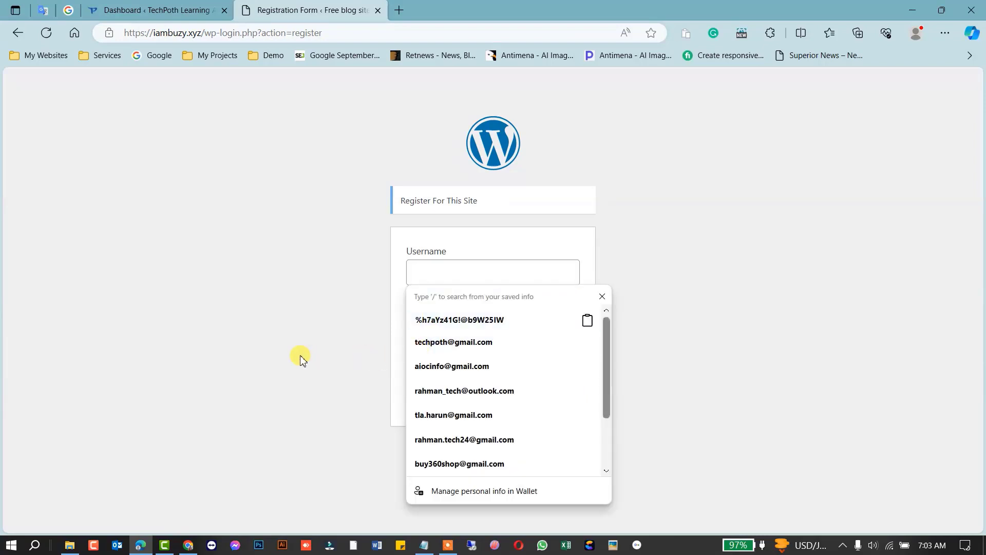
click(301, 358)
click(440, 321)
click(722, 355)
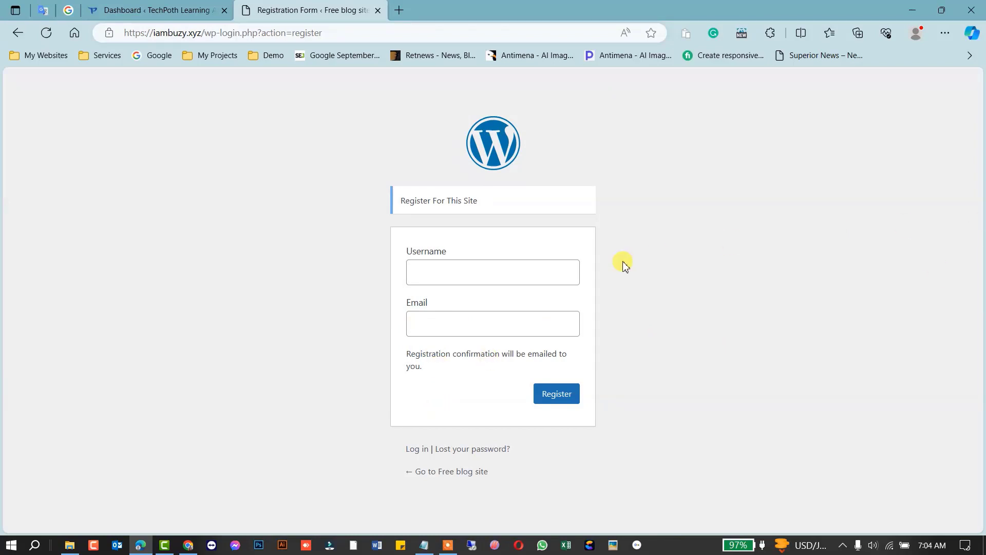
Untick 'Anyone can register', save the General settings, and go to the Users list
click(188, 548)
scroll(352, 207, down, 4)
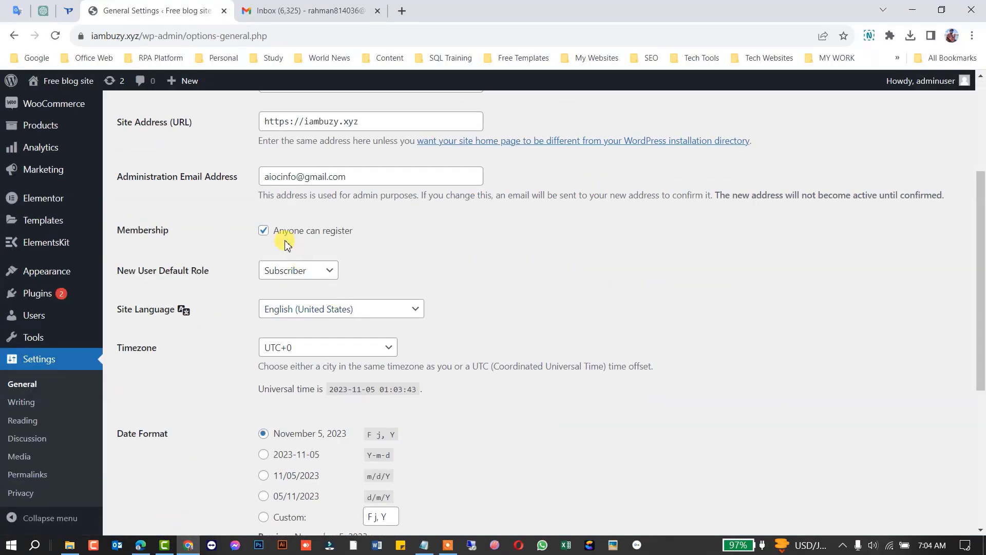
click(264, 230)
scroll(193, 286, down, 5)
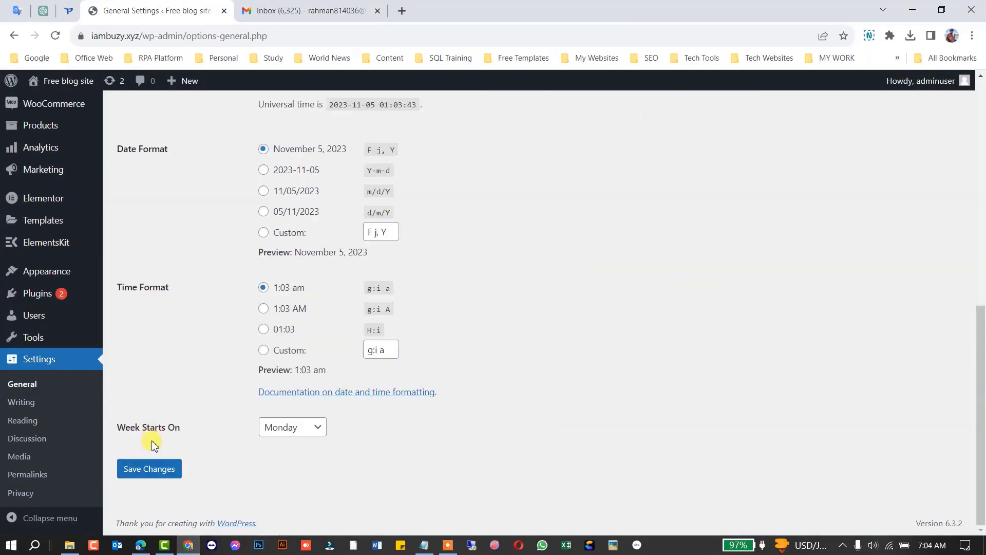
click(143, 473)
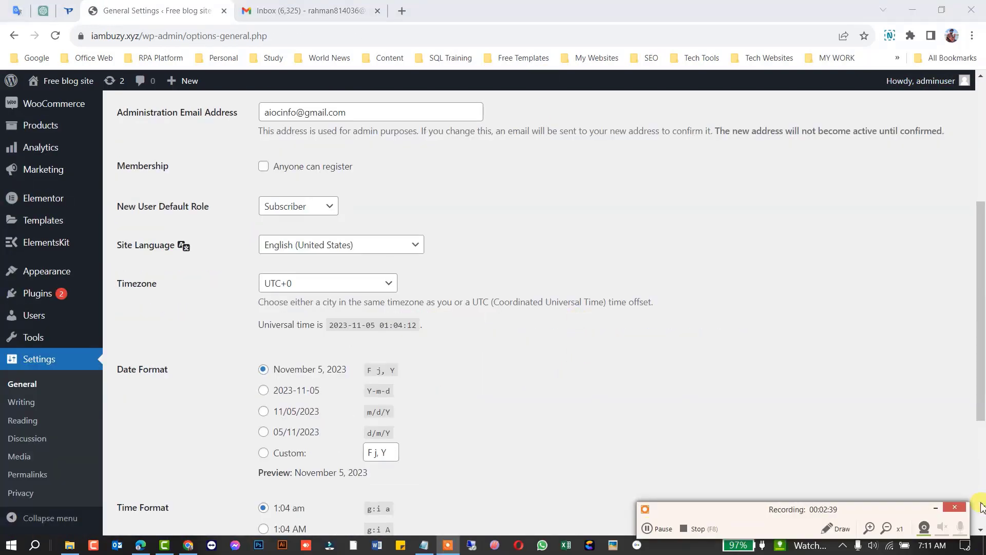
click(935, 508)
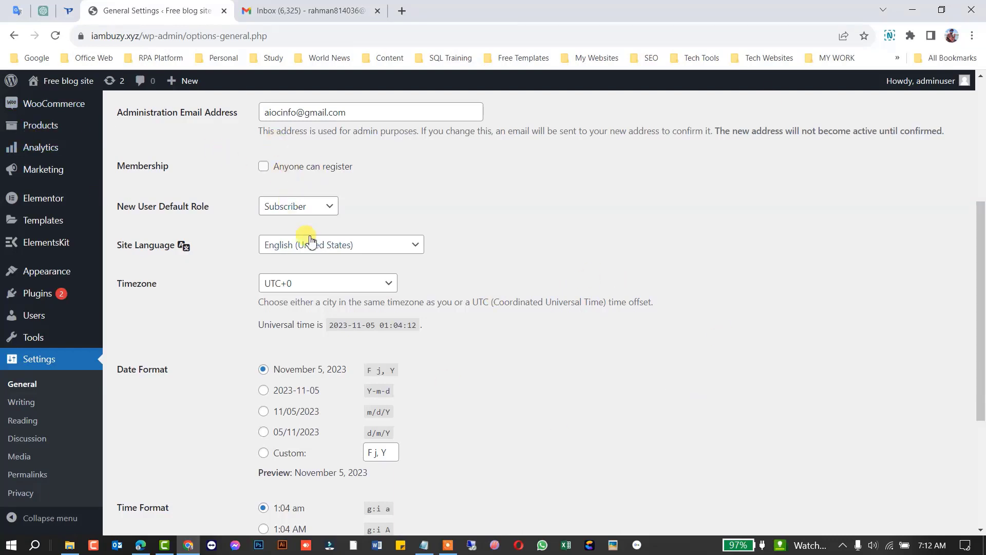
click(43, 321)
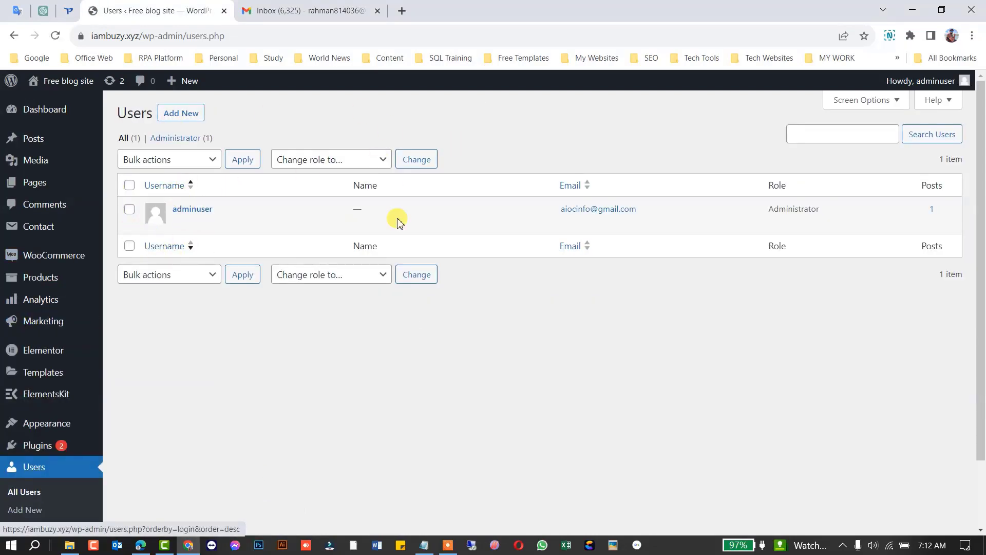
Start a new user and enter the username, removing its 2023 suffix
click(181, 114)
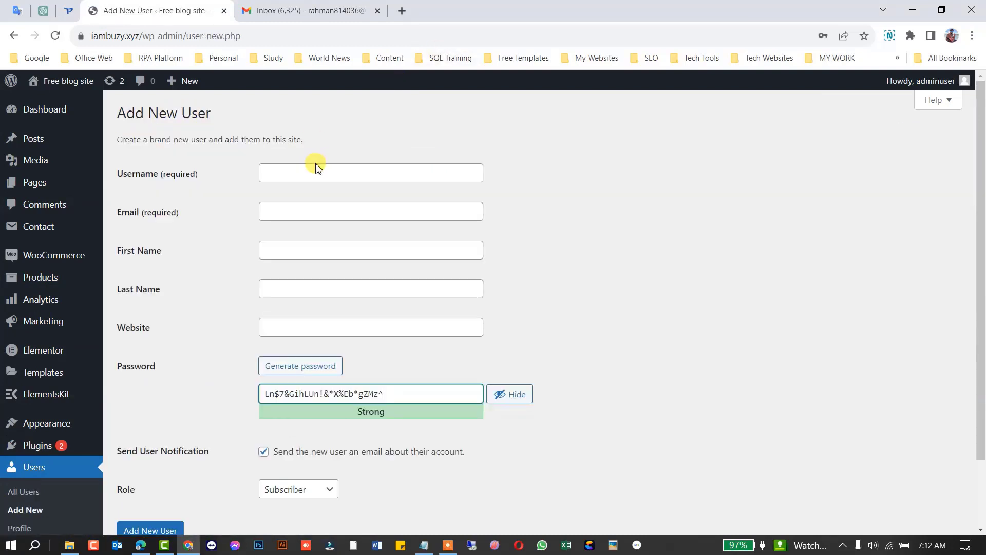
click(314, 175)
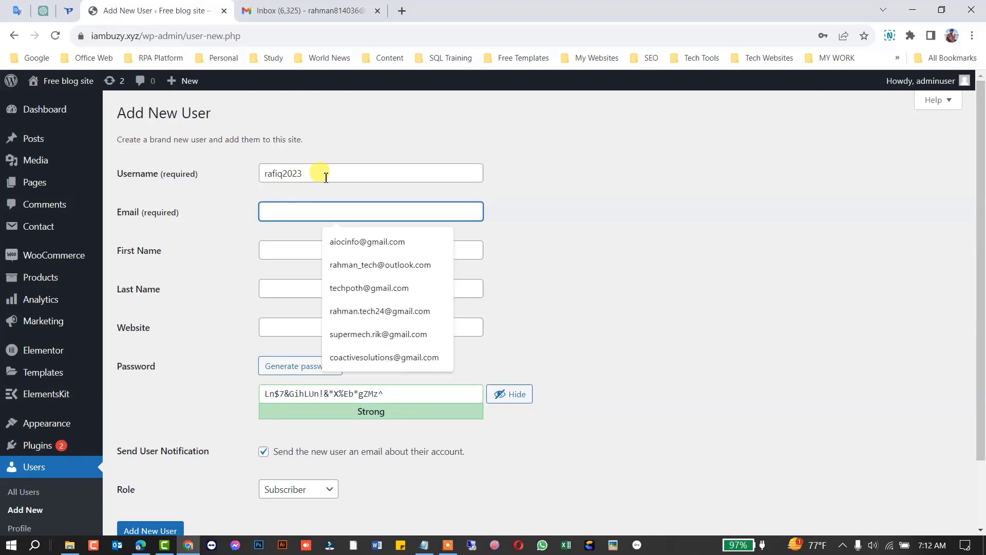
click(333, 174)
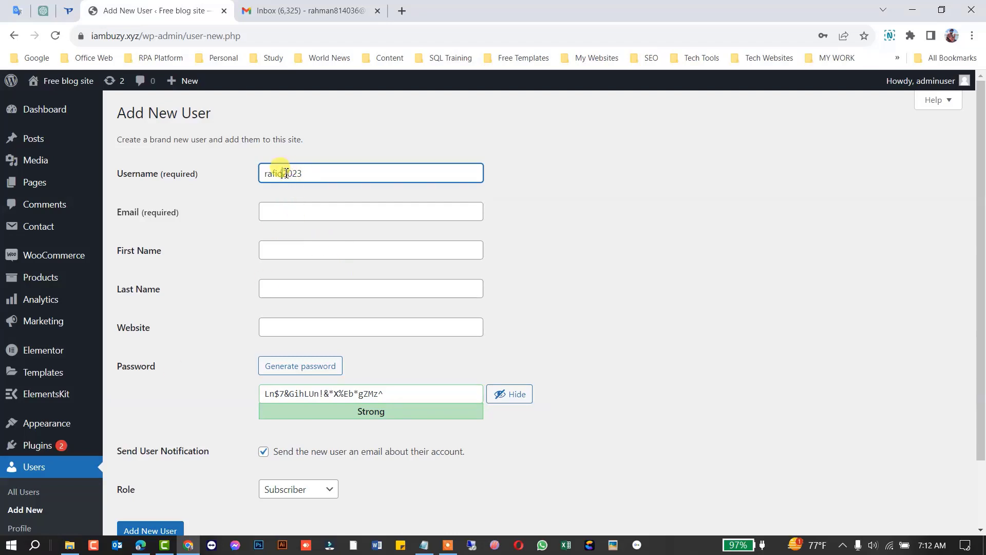
drag(285, 173, 322, 173)
key(BackSpace)
Fill in the new user's email, first name and last name, and correct the username
click(311, 213)
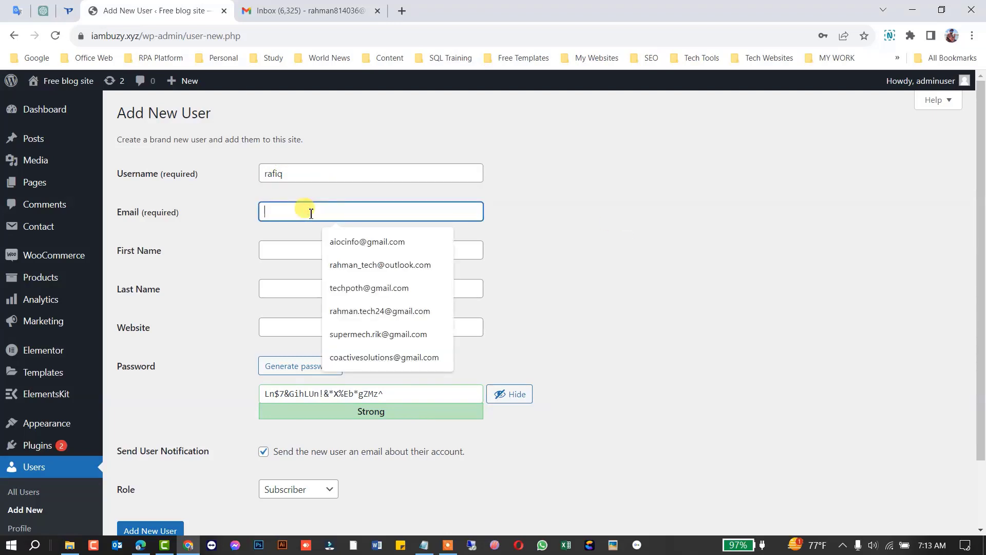
click(231, 250)
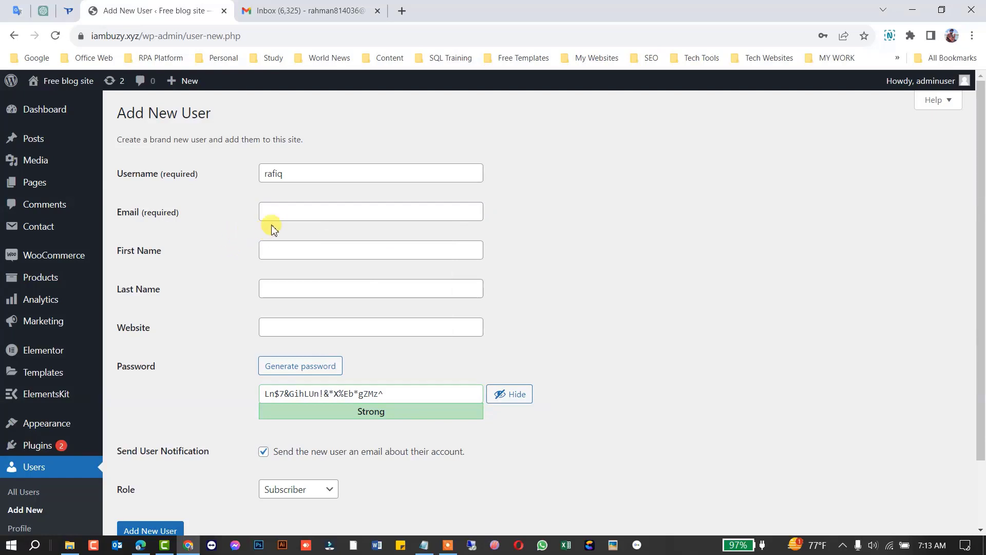
click(282, 212)
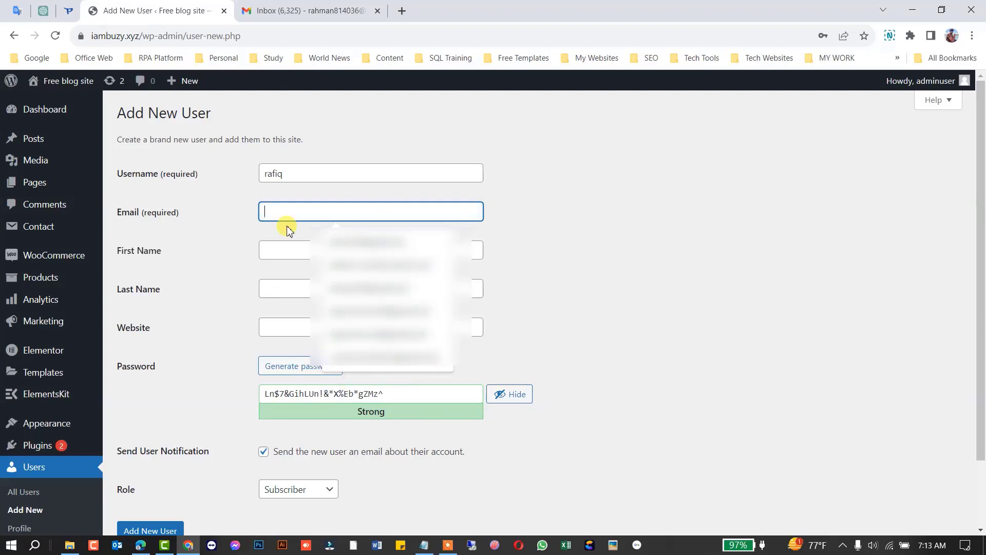
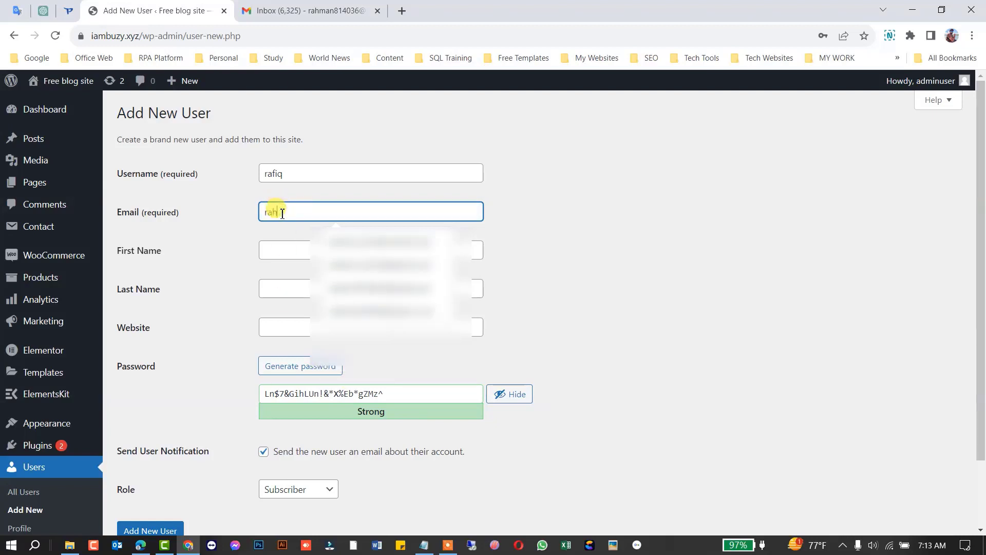
click(370, 286)
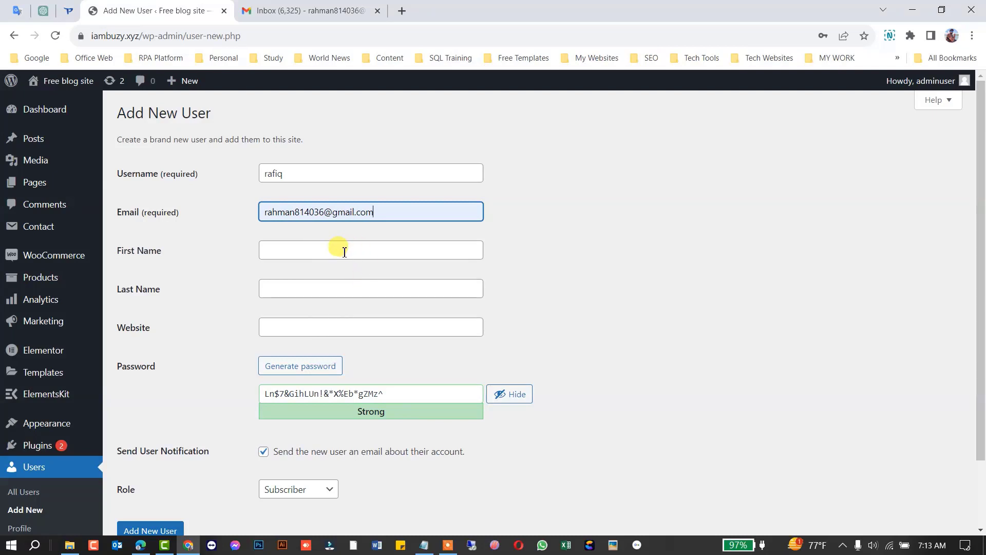
click(344, 251)
click(347, 281)
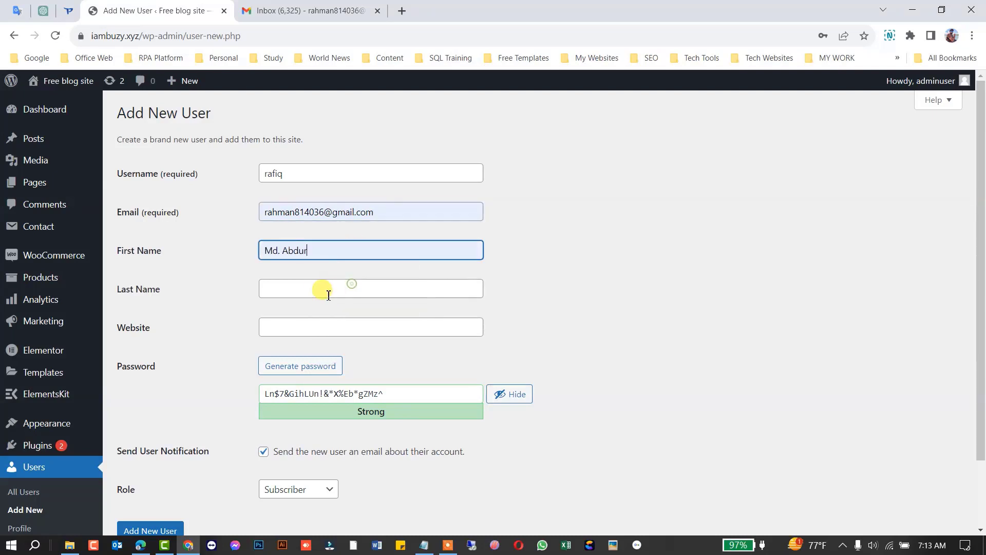
click(315, 288)
click(352, 320)
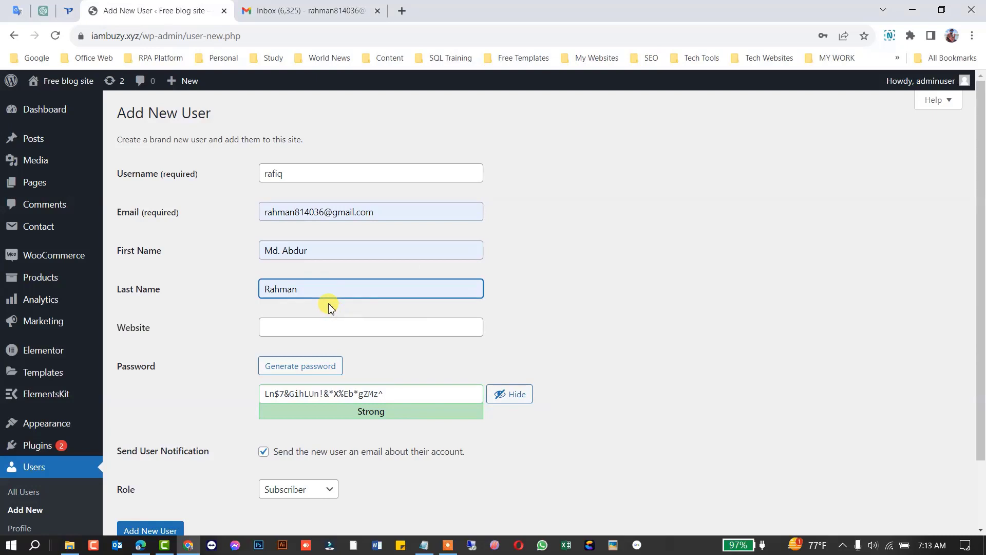
drag(297, 288, 231, 297)
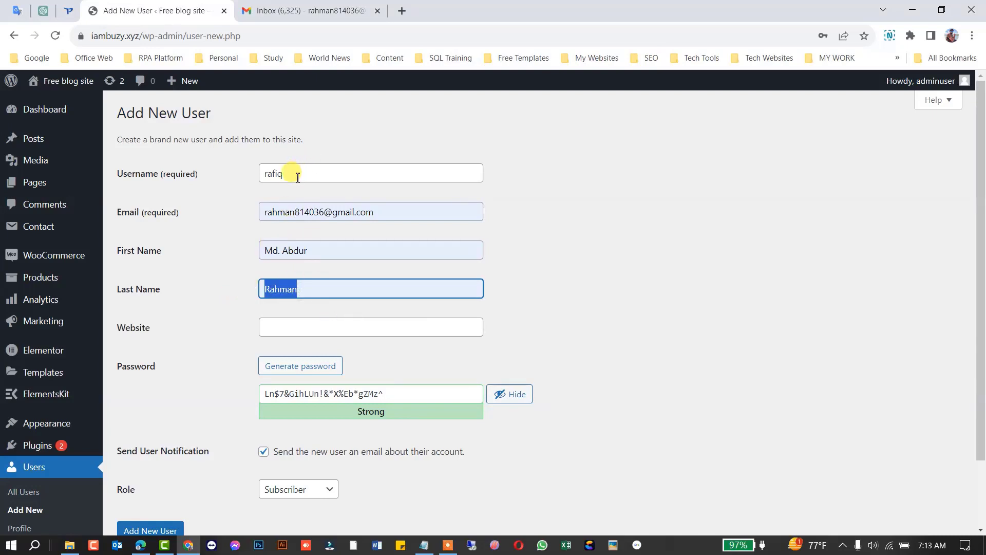
drag(296, 176, 251, 186)
text(abdur)
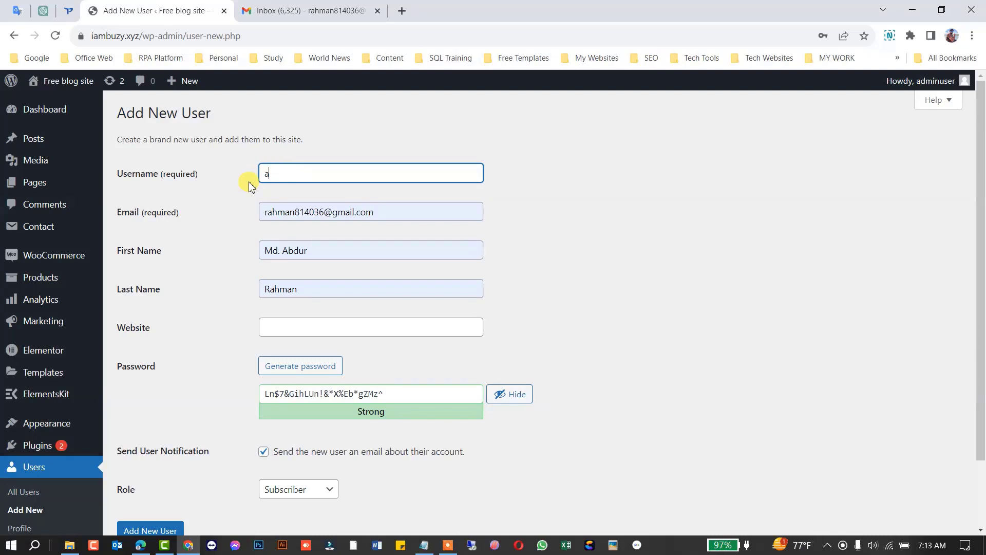
click(282, 326)
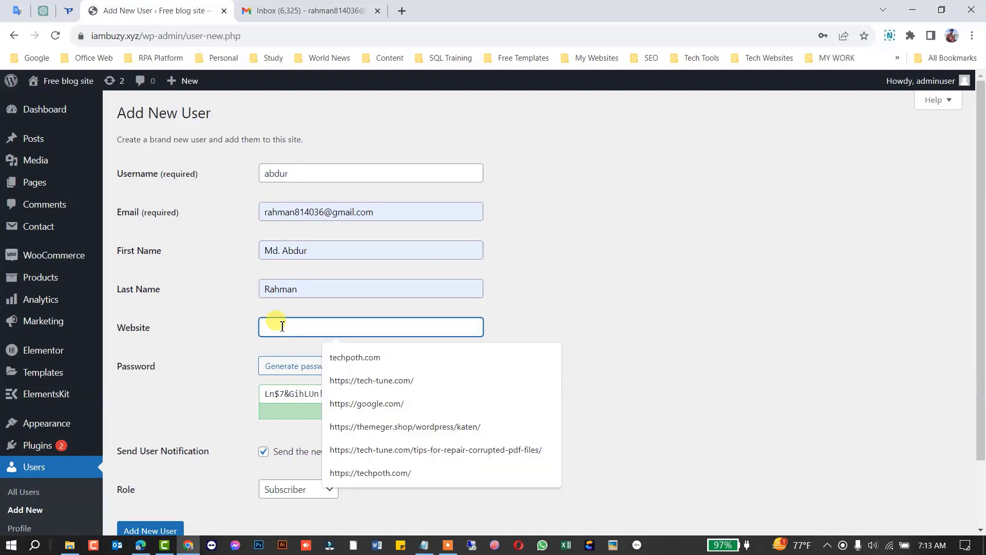
click(353, 362)
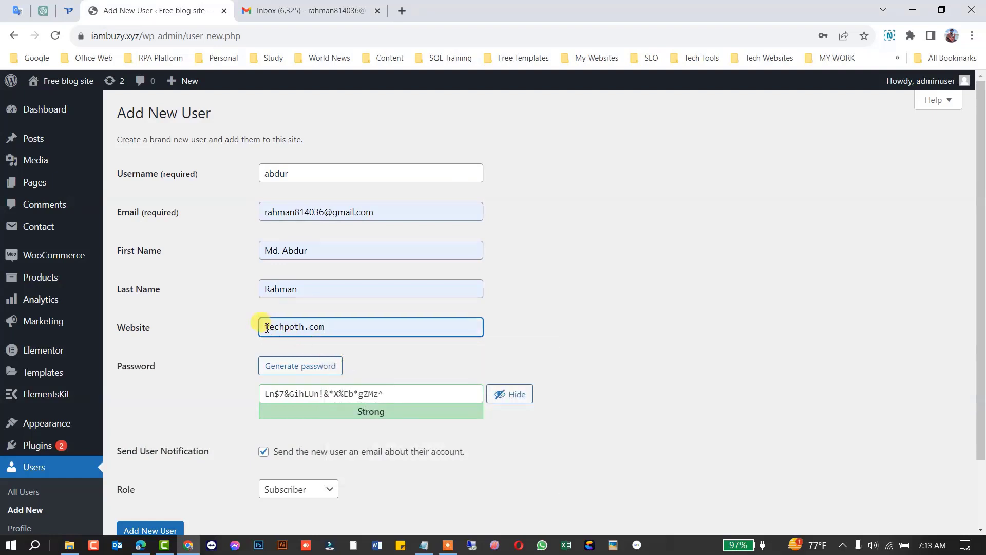
text(h)
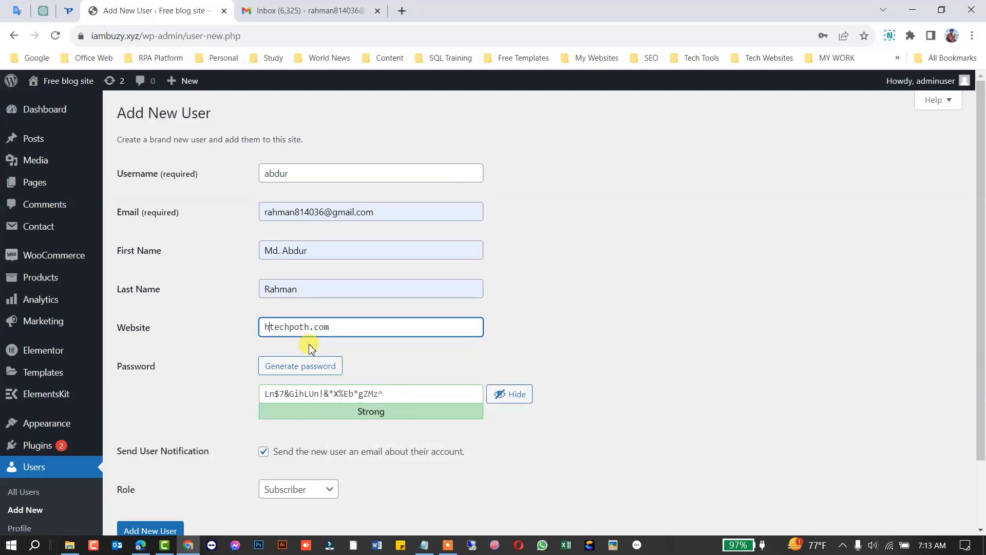
text(ttps://)
text(lear)
key(BackSpace)
click(562, 310)
Replace the generated password with a custom password of your own
scroll(335, 309, down, 2)
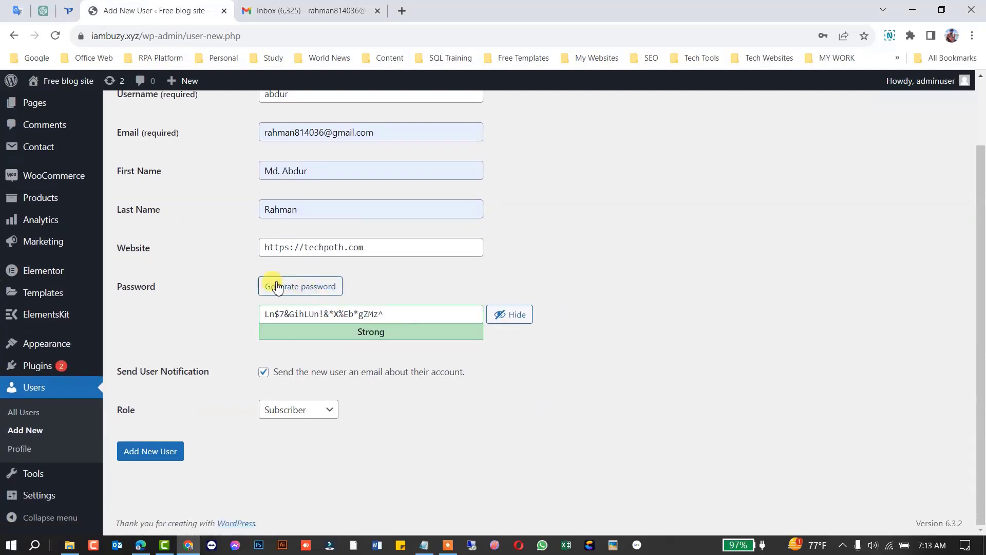
click(392, 314)
drag(402, 314, 246, 315)
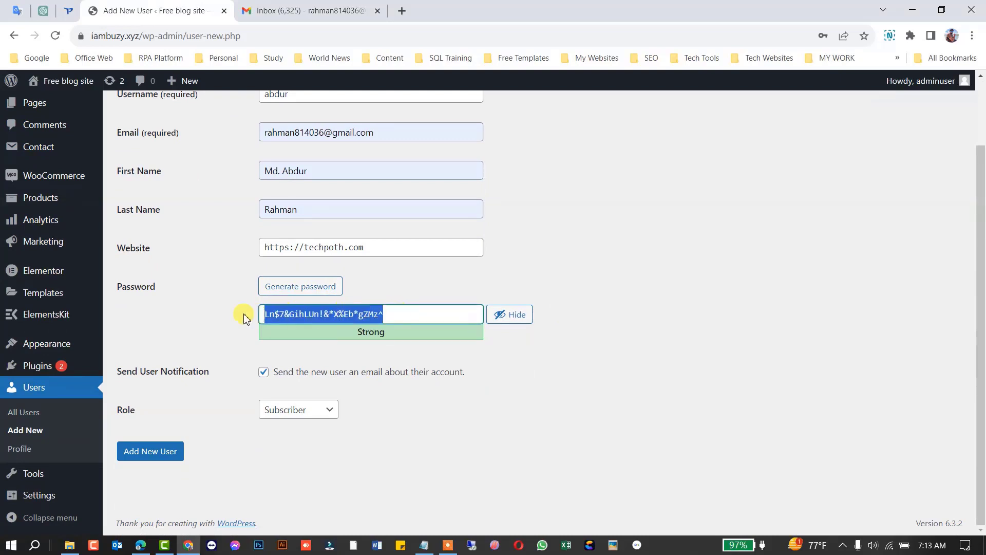
click(438, 288)
drag(405, 319, 248, 317)
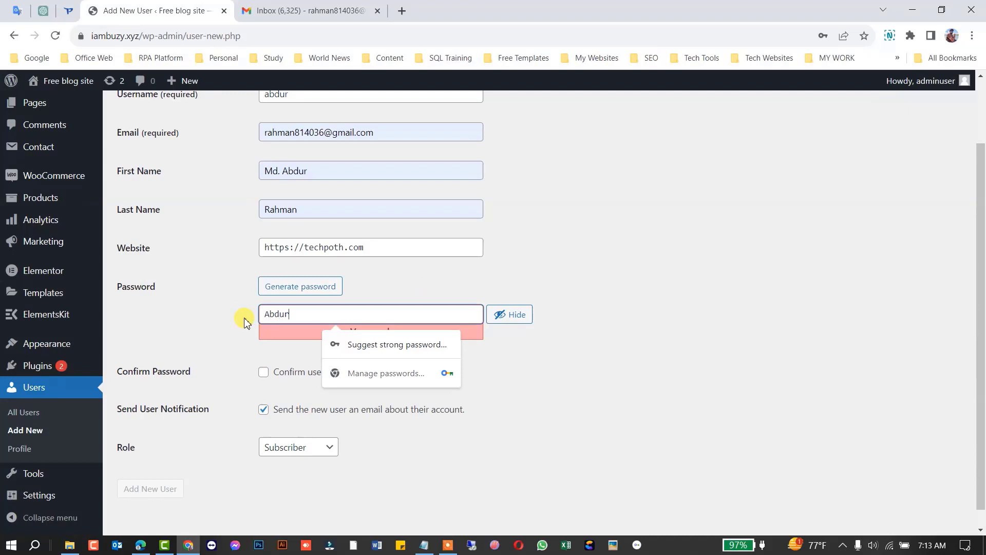
key(BackSpace)
key(BackSpace)
key(BackSpace)
key(BackSpace)
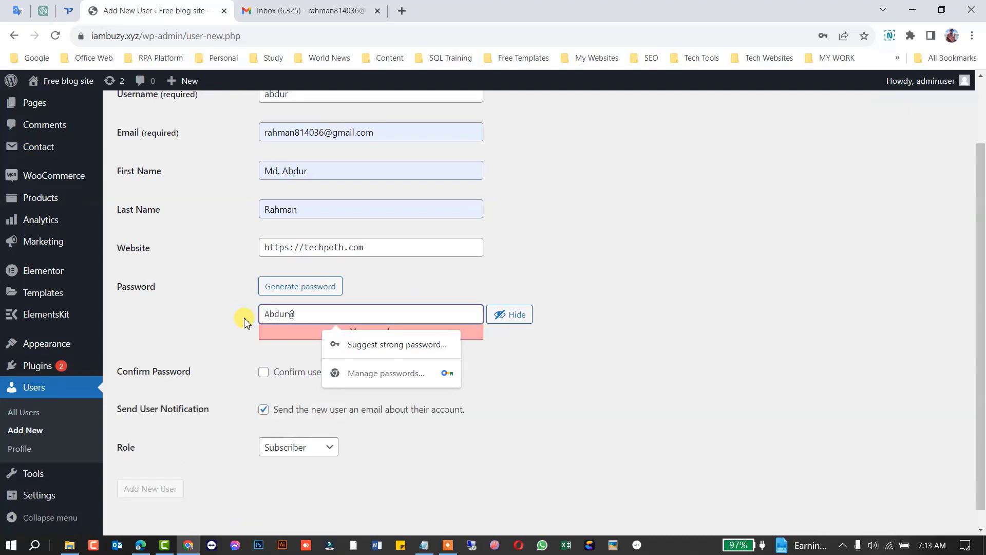
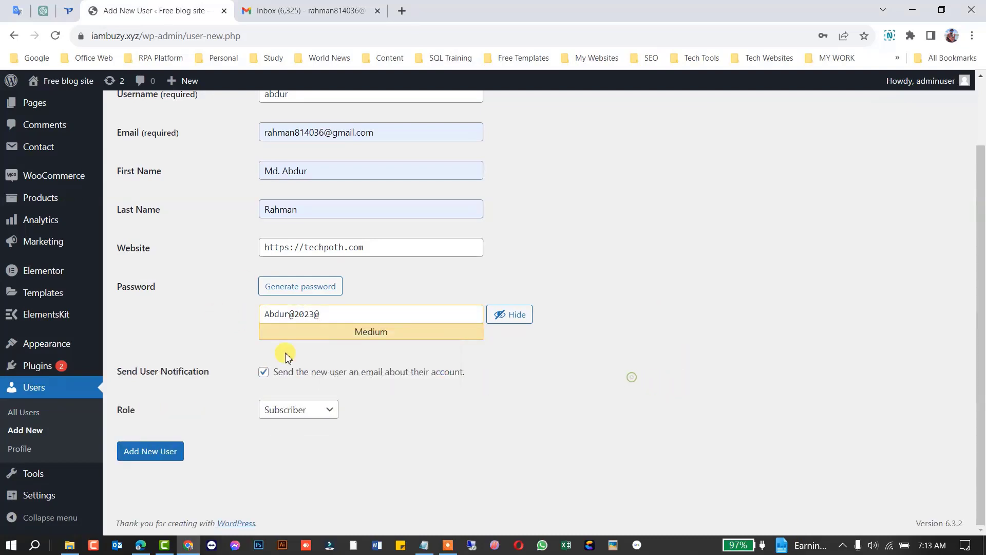
click(329, 315)
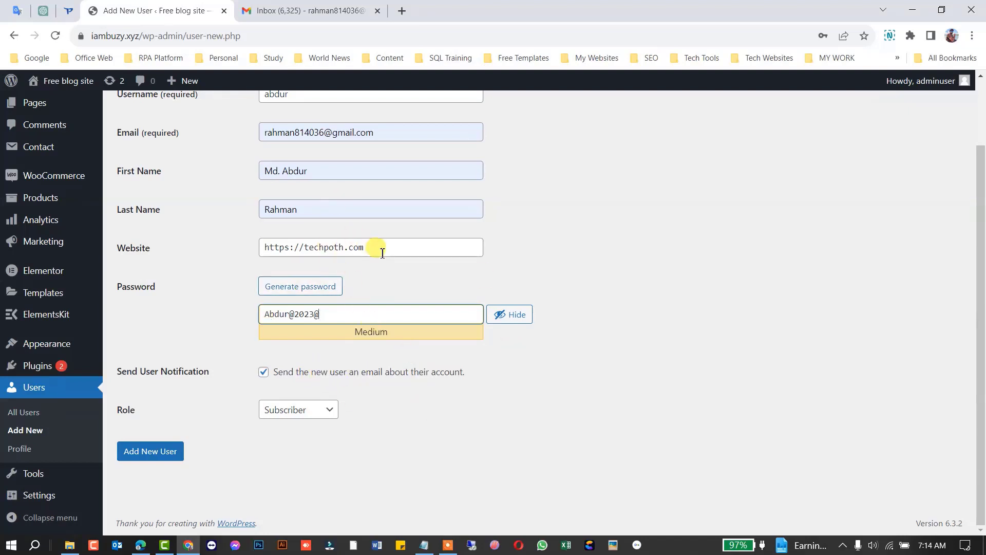
Tick Send User Notification so the new user is emailed about the account
drag(404, 128, 226, 132)
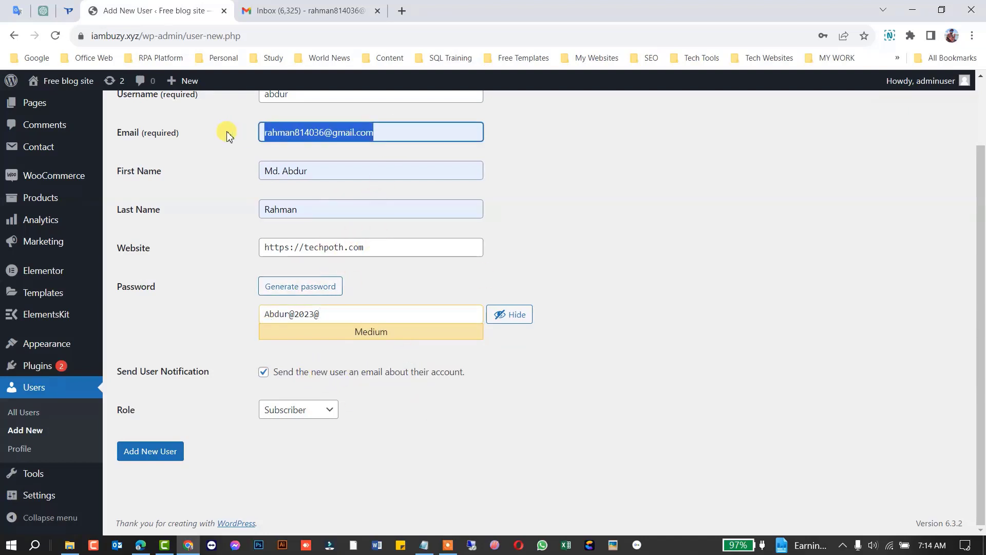
scroll(237, 236, up, 2)
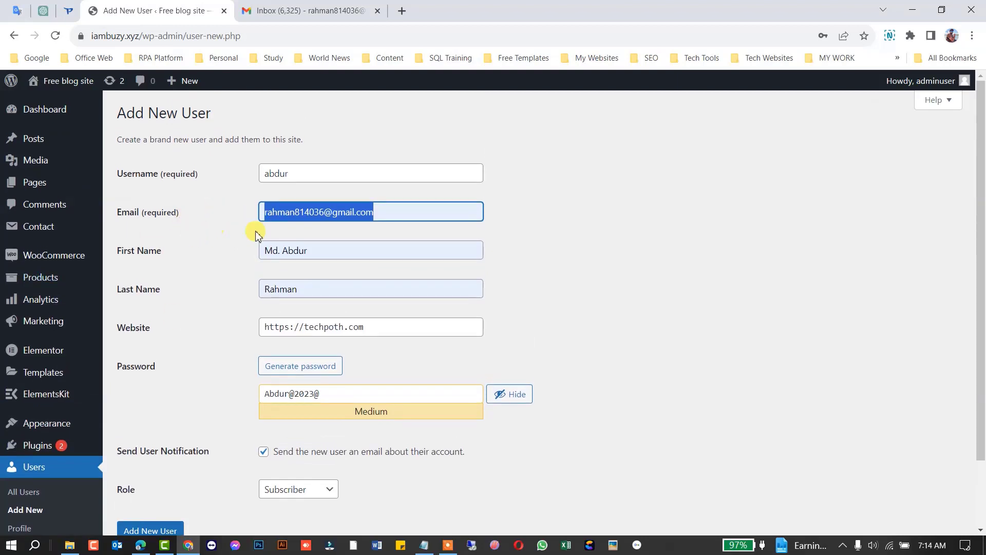
scroll(362, 266, down, 1)
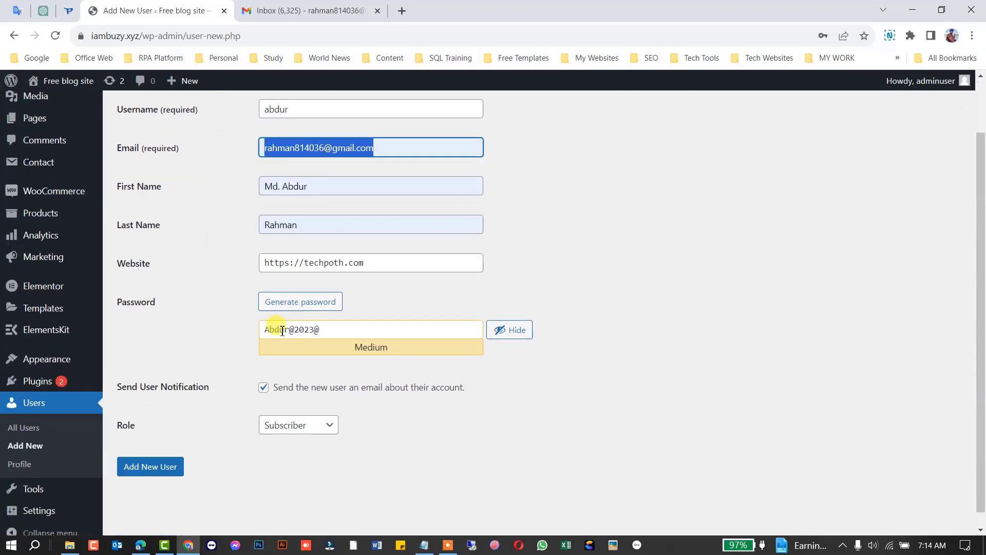
click(271, 388)
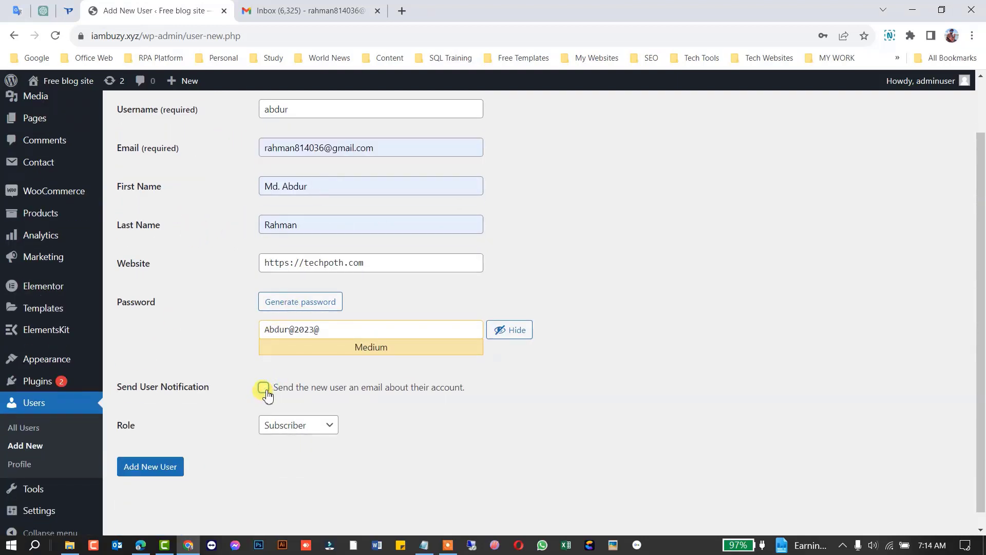
click(264, 388)
scroll(352, 387, down, 1)
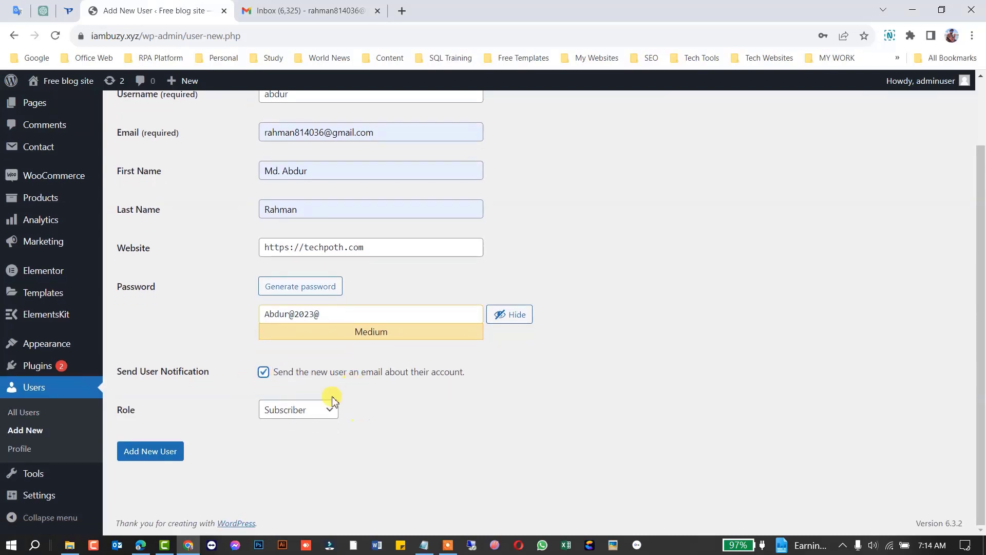
Open the Role dropdown to list roles from Shop manager through Administrator
click(309, 416)
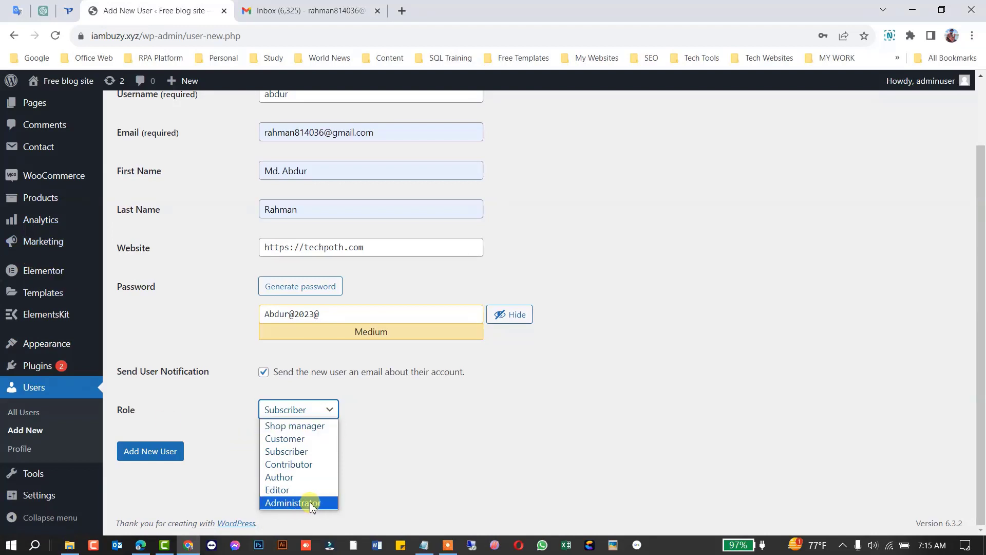
Give the new user the Shop manager role, add the user, and decline saving the password
click(434, 448)
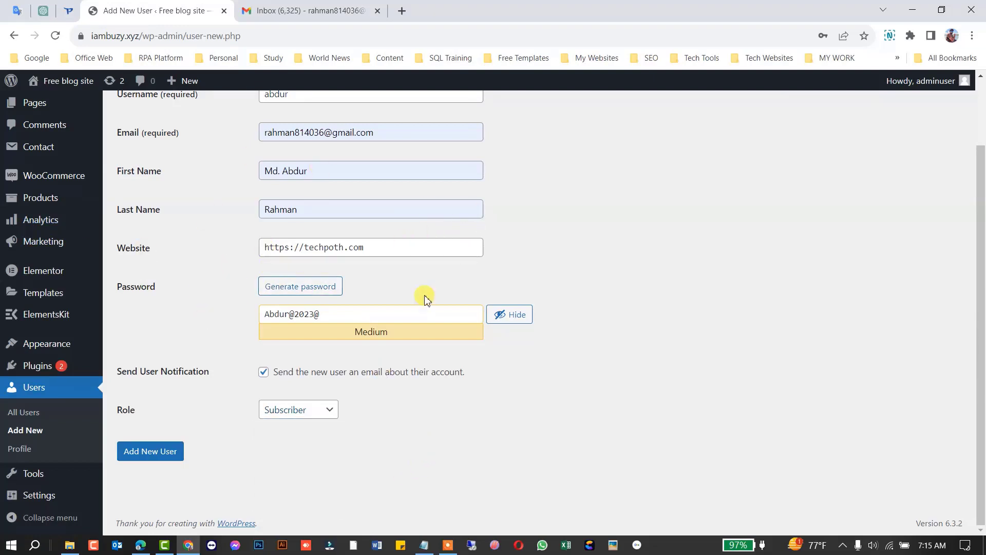
click(300, 417)
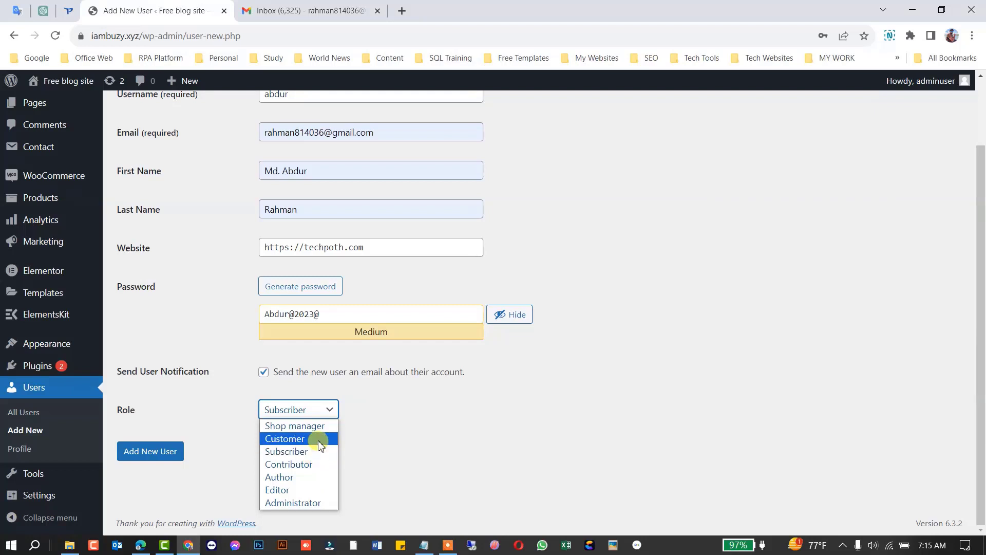
click(297, 426)
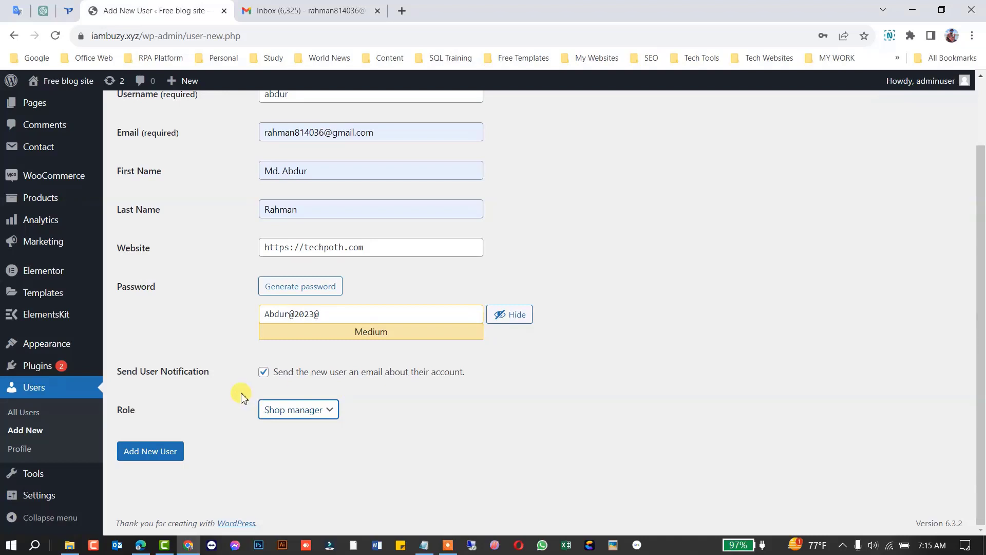
click(151, 452)
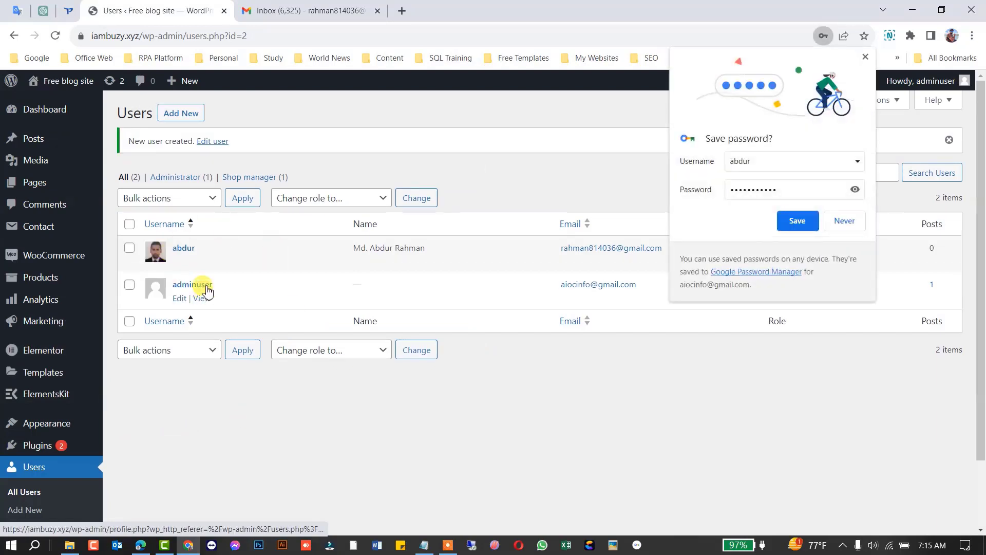
click(845, 221)
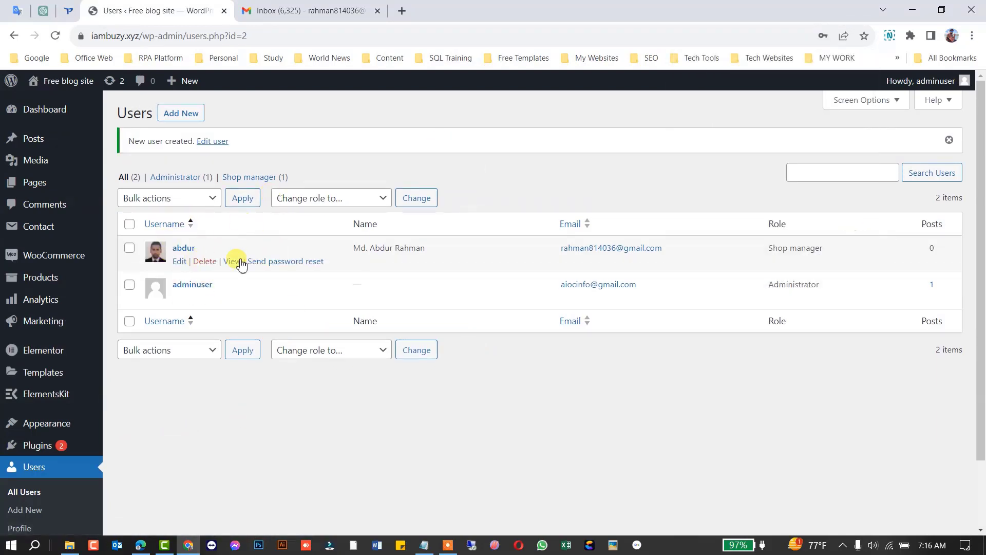
Find the Login Details email in Gmail's Spam folder and mark it Not spam
click(305, 12)
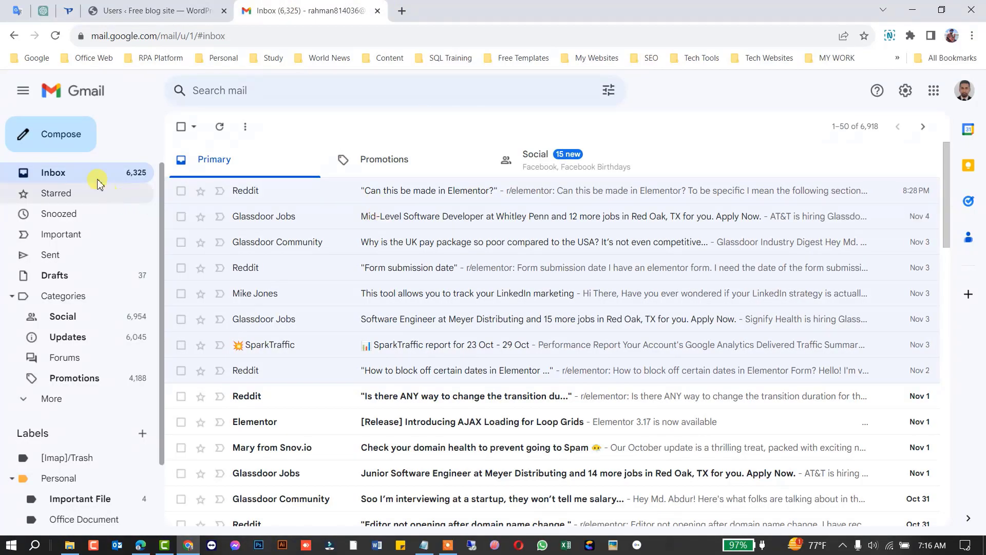
click(56, 35)
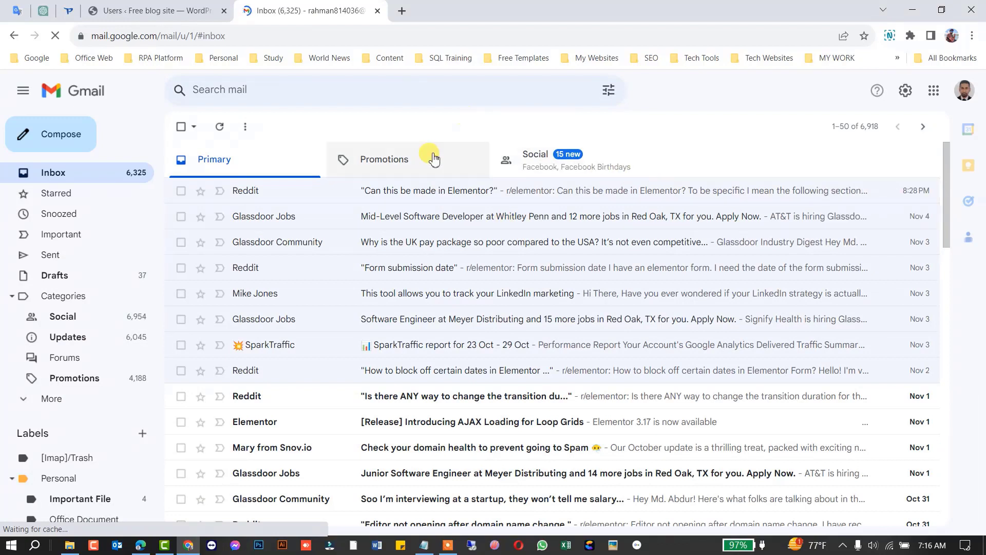
click(31, 404)
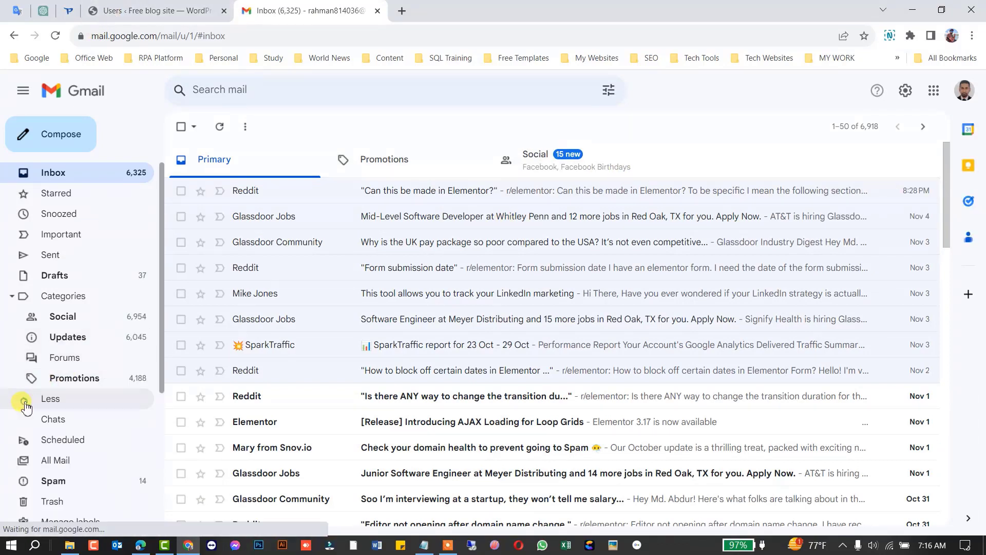
scroll(31, 390, down, 3)
click(54, 354)
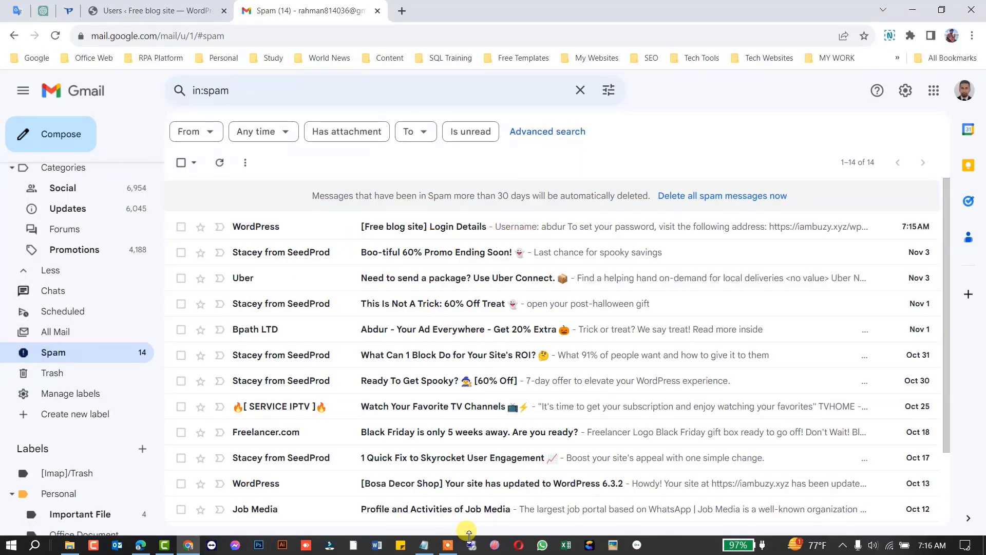
click(521, 235)
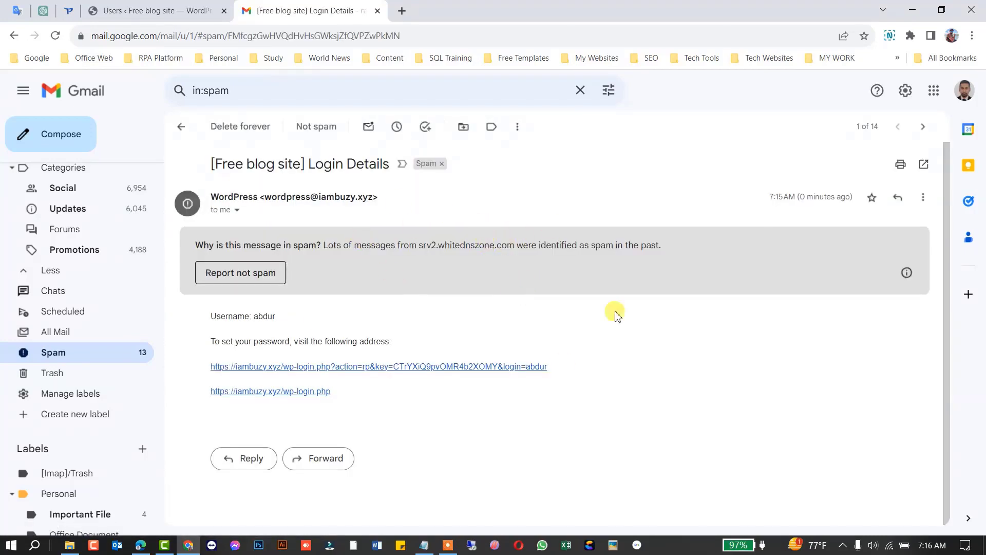
click(315, 131)
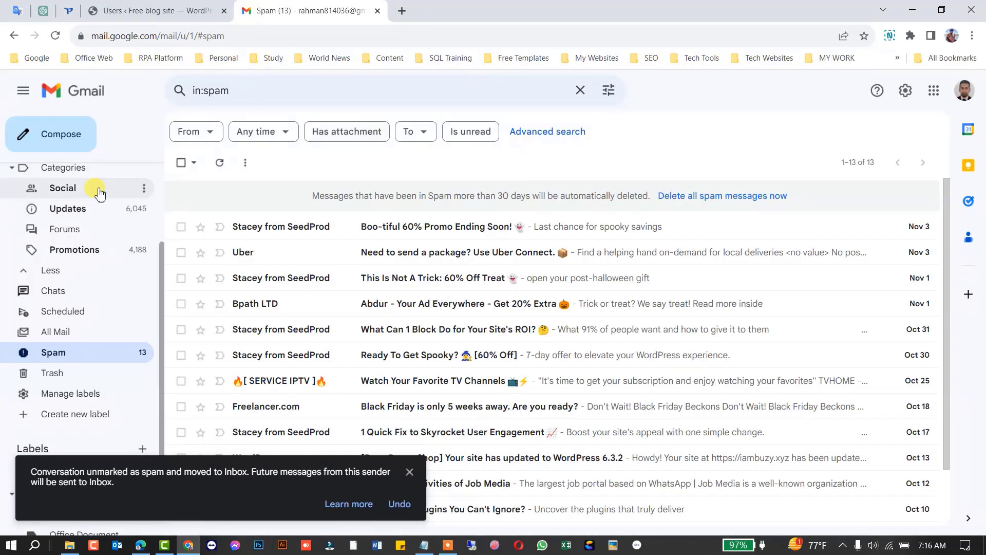
Open the Login Details email from the Gmail Inbox
scroll(87, 195, up, 3)
click(78, 174)
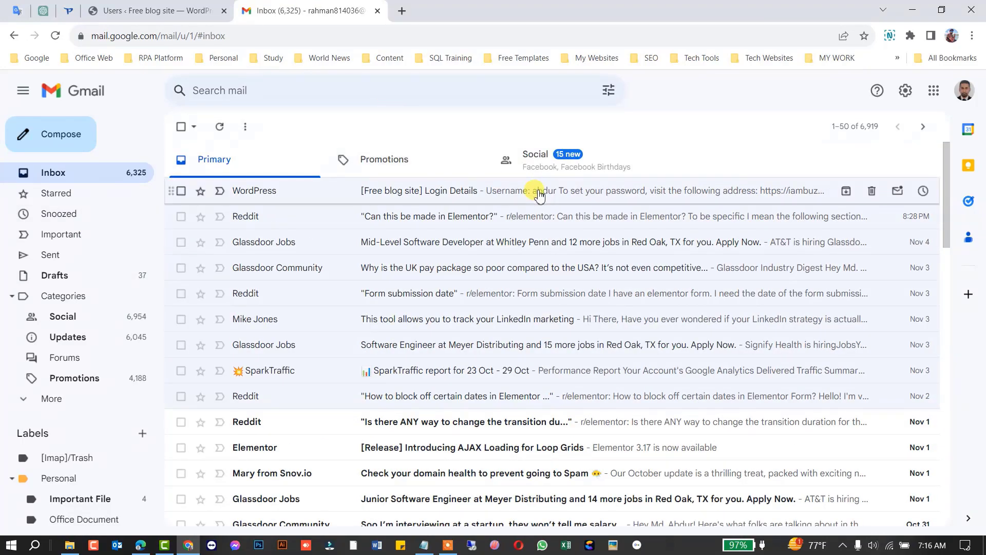
click(514, 197)
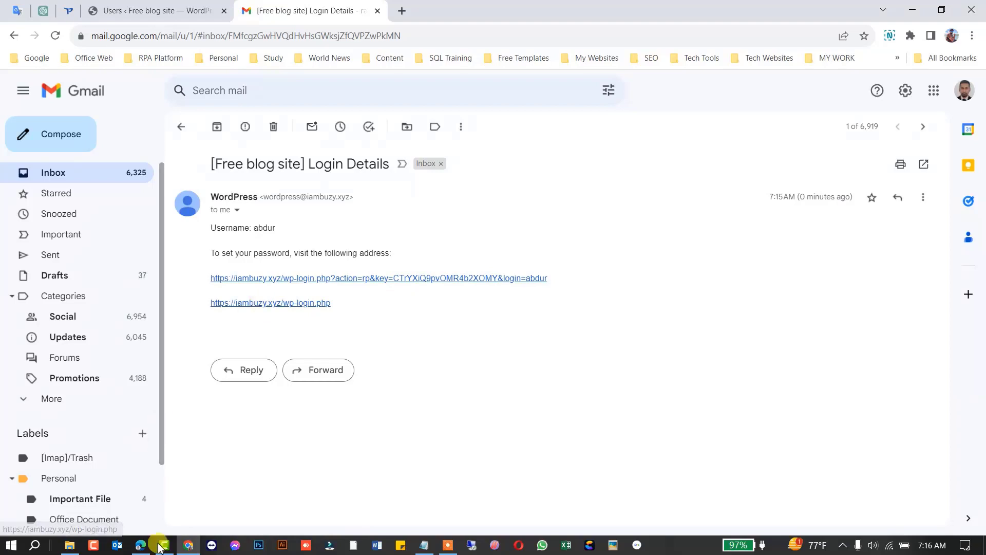
click(140, 545)
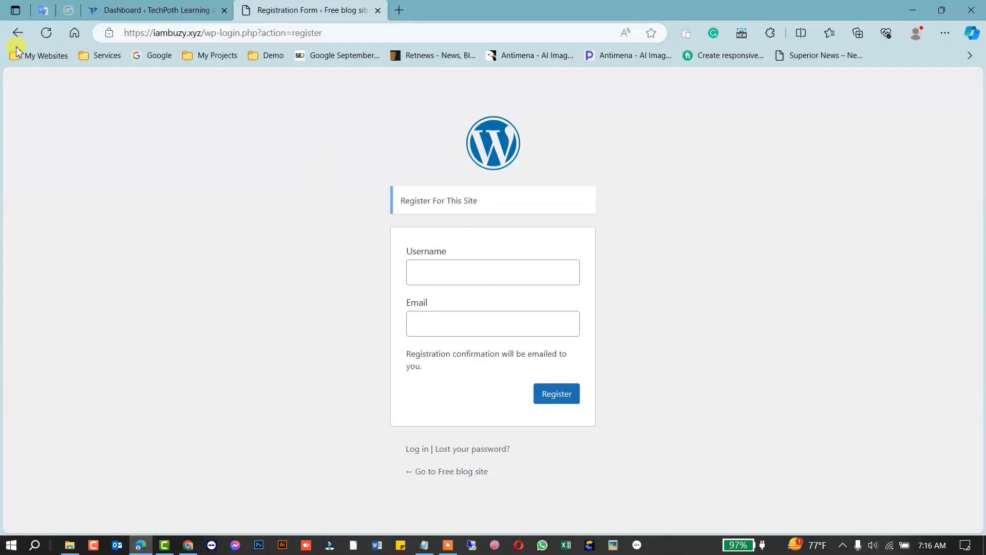
Log in from the registration page with the new user's username and pasted password
click(416, 452)
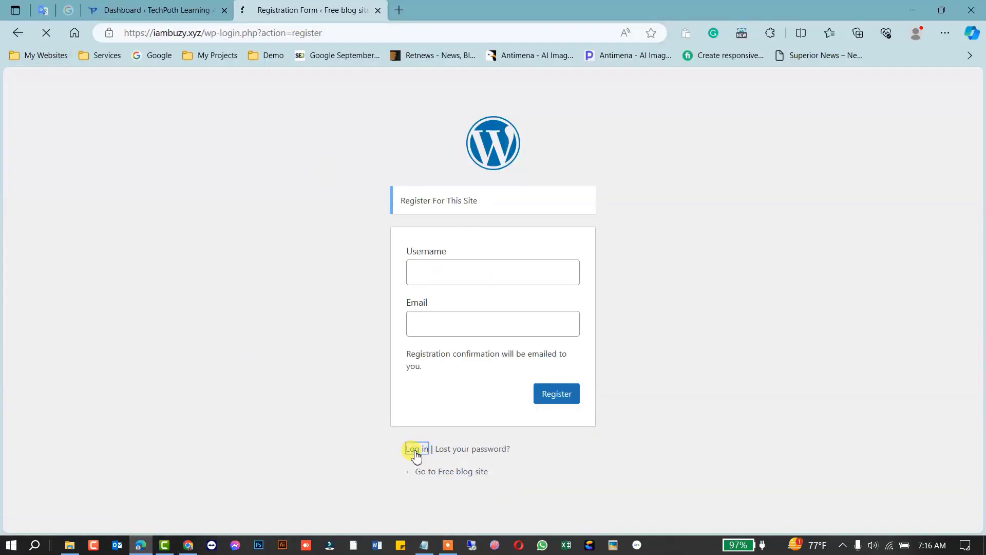
click(442, 231)
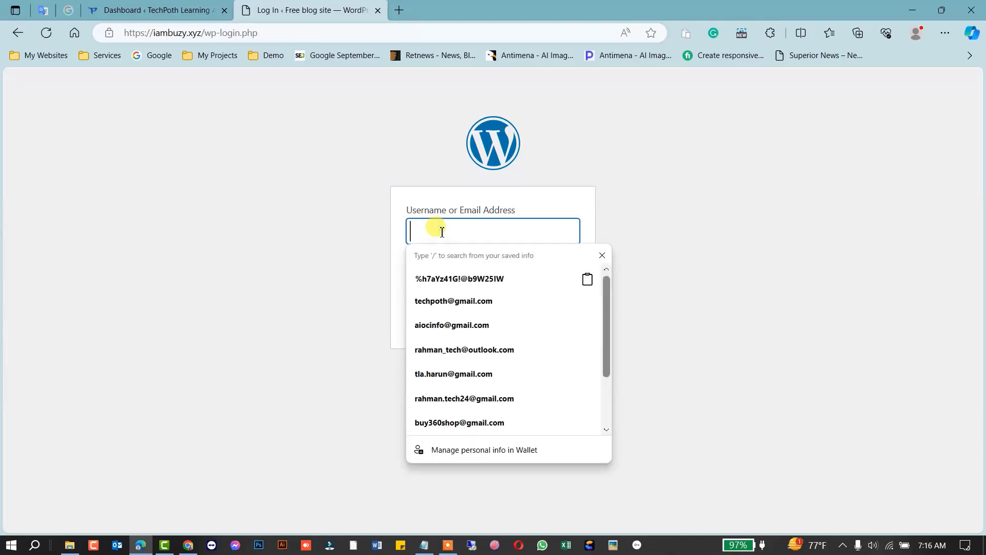
text(abdur)
key(Tab)
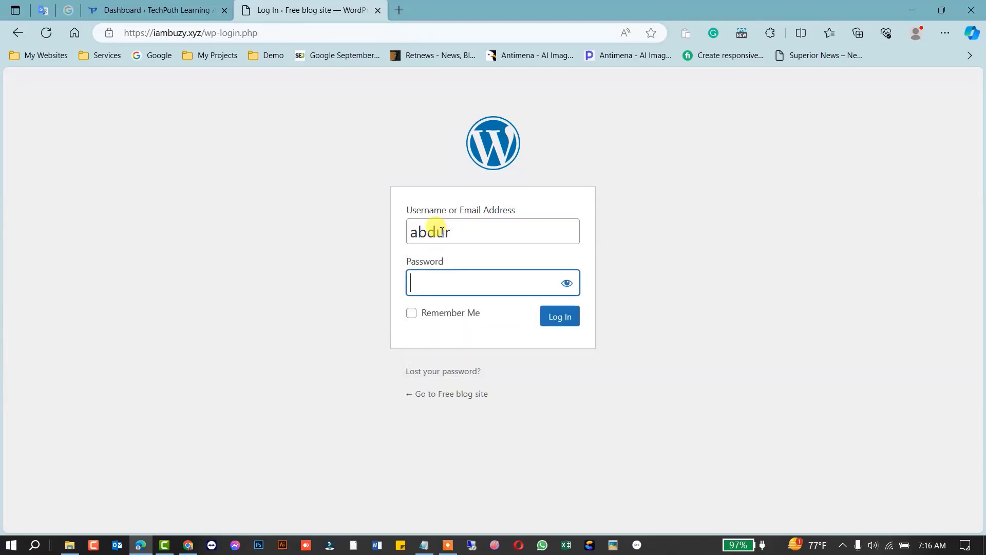
key(Return)
key(ctrl+v)
click(557, 317)
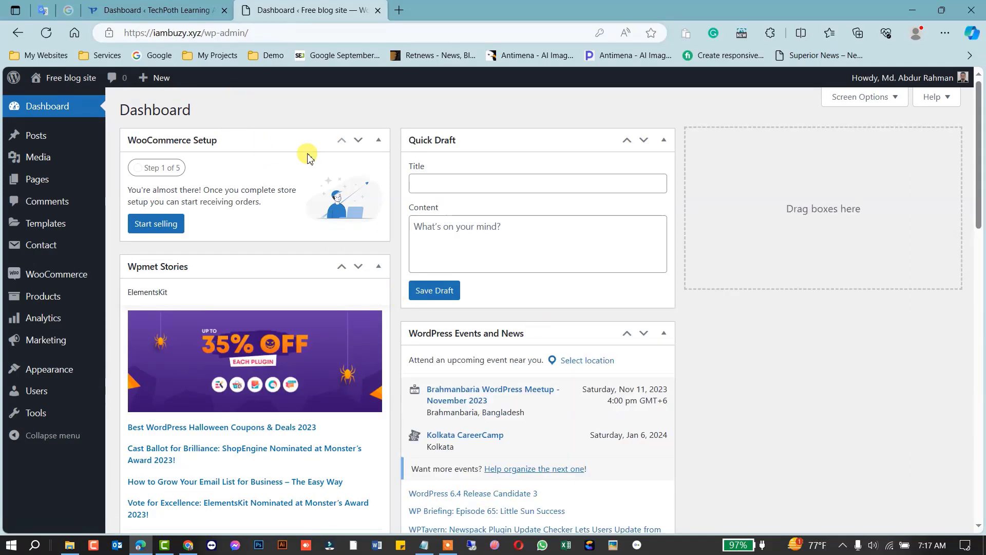
Edit the Hello world! post, close the editor welcome guide, and go back to Posts
click(31, 138)
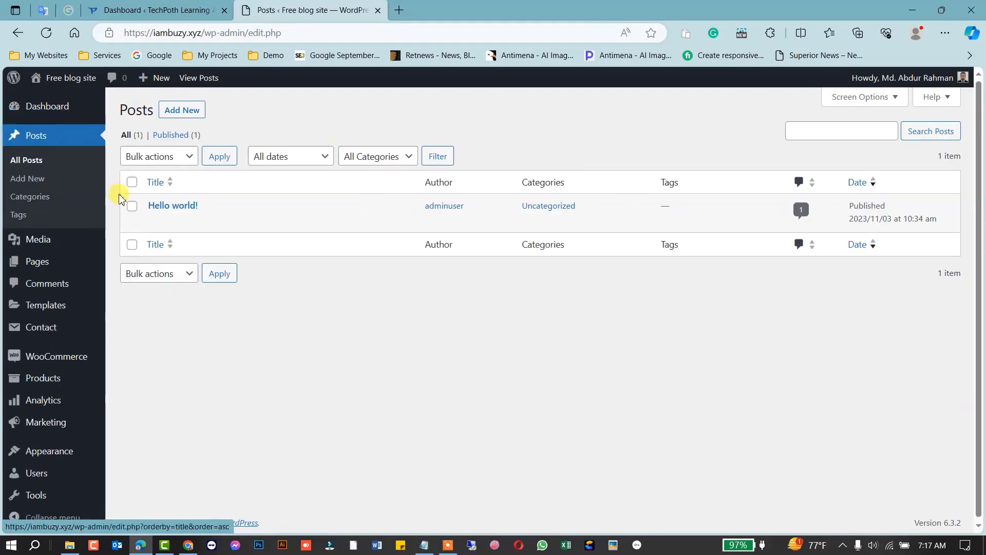
mouse_move(155, 220)
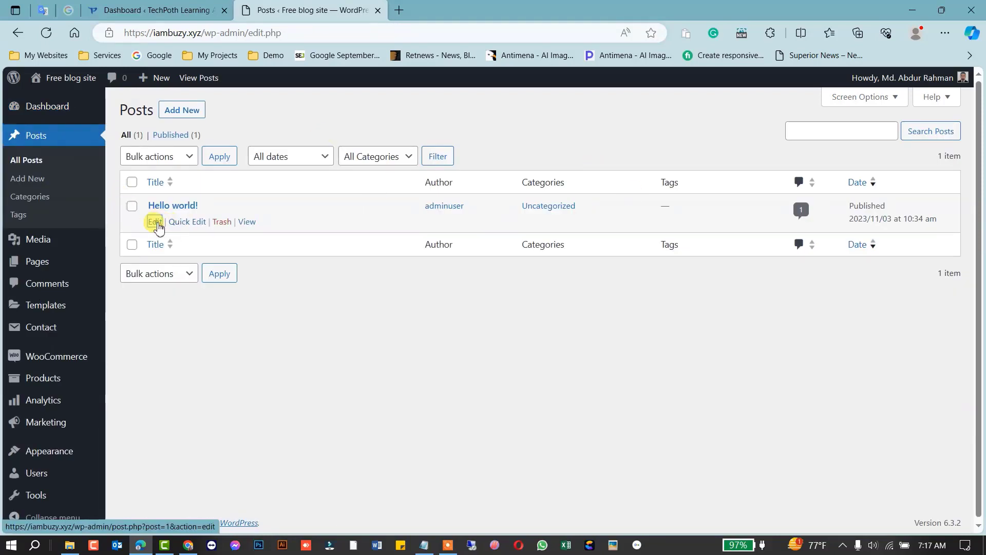
click(155, 221)
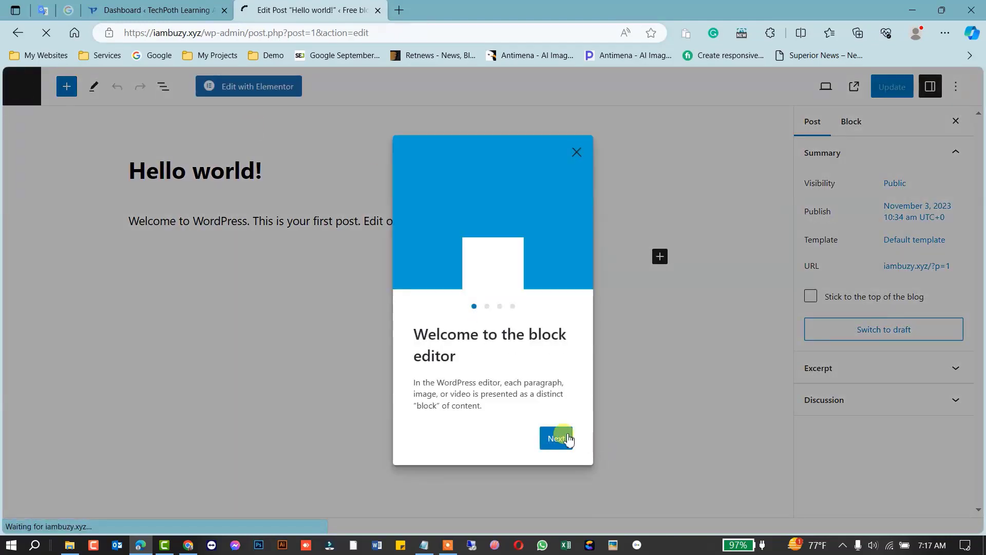
click(565, 437)
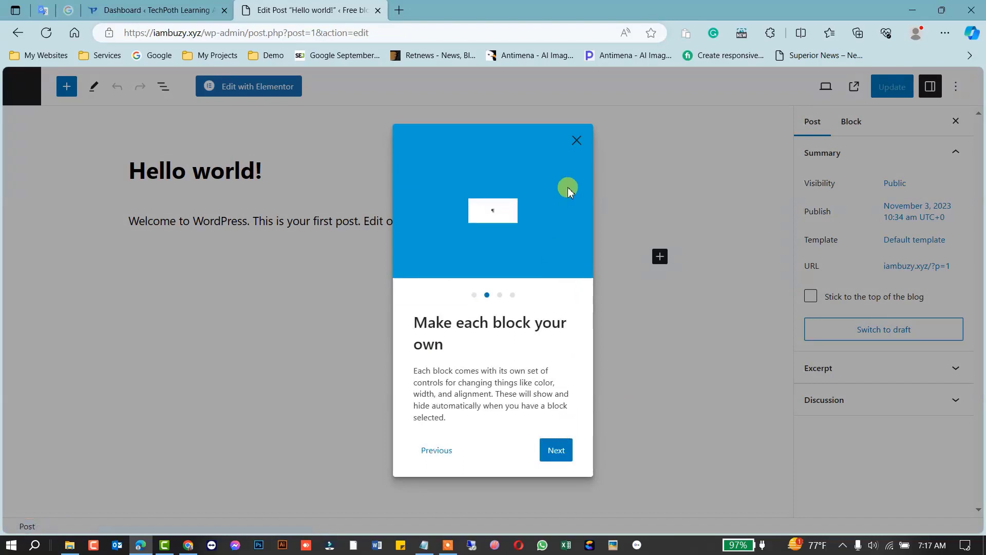
click(576, 140)
click(18, 34)
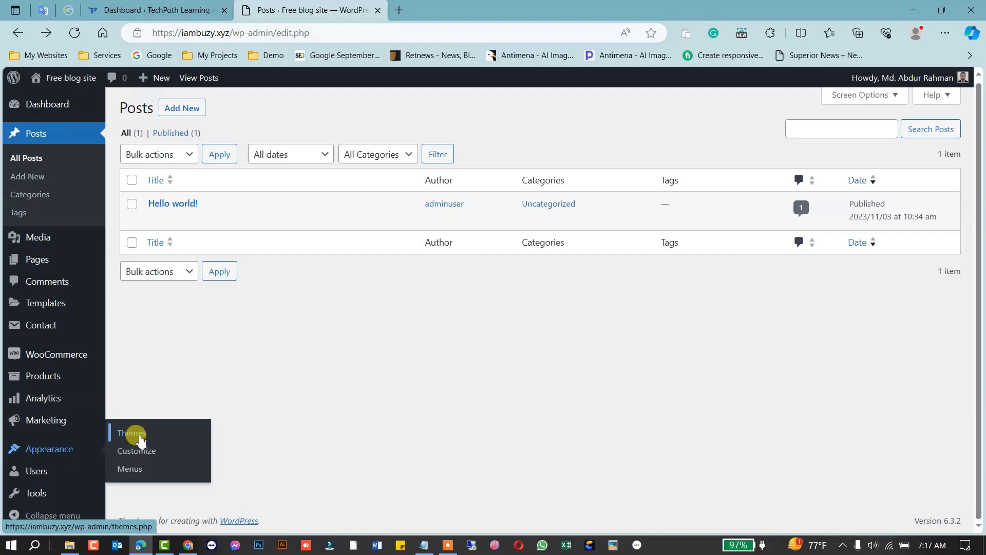
Look over the Themes page and the Users list, then bring up Gmail's Login Details email
click(140, 440)
scroll(422, 345, down, 1)
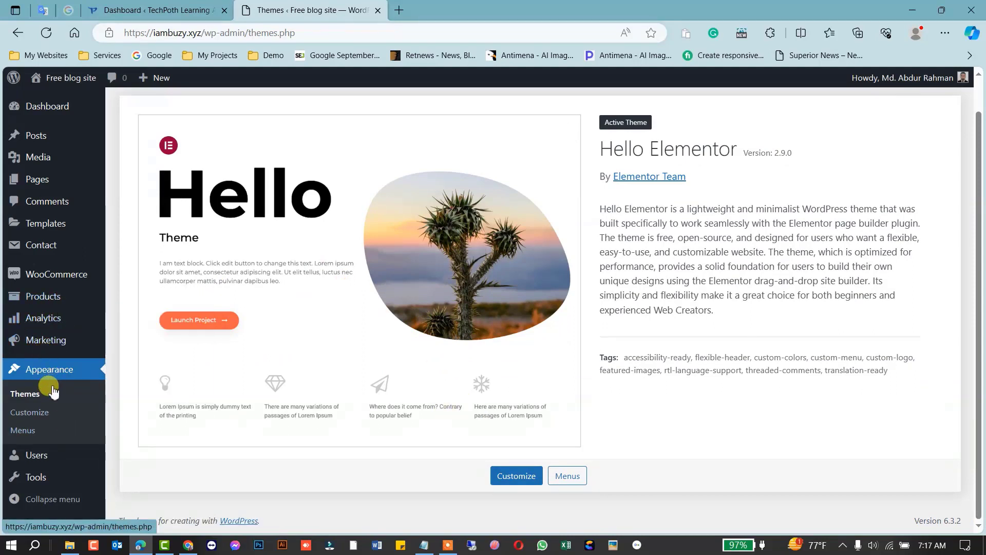
click(36, 461)
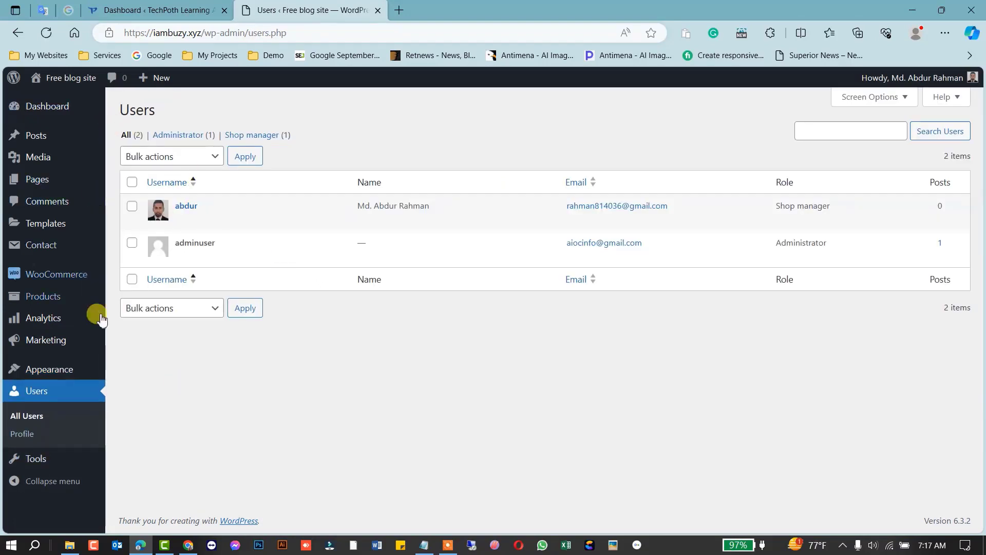
mouse_move(28, 135)
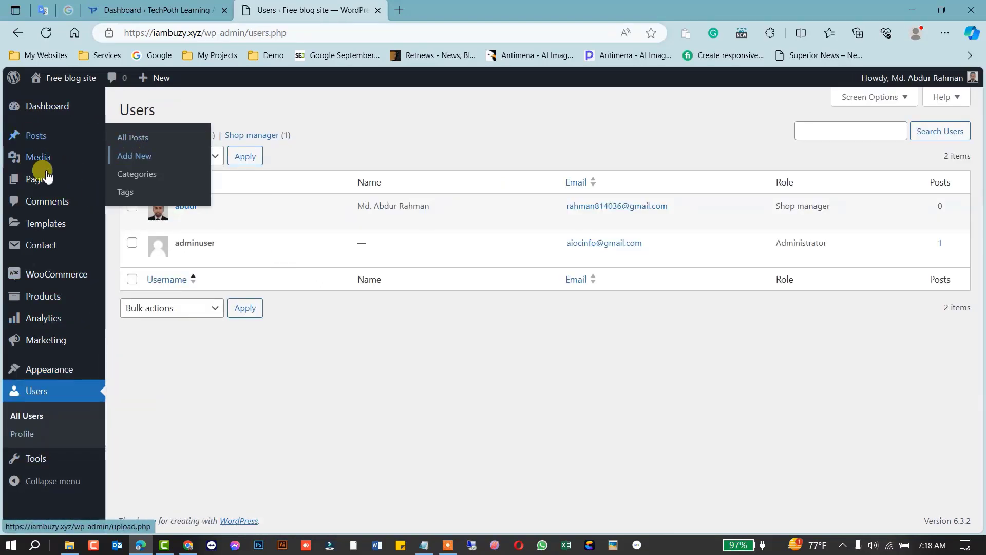
mouse_move(42, 183)
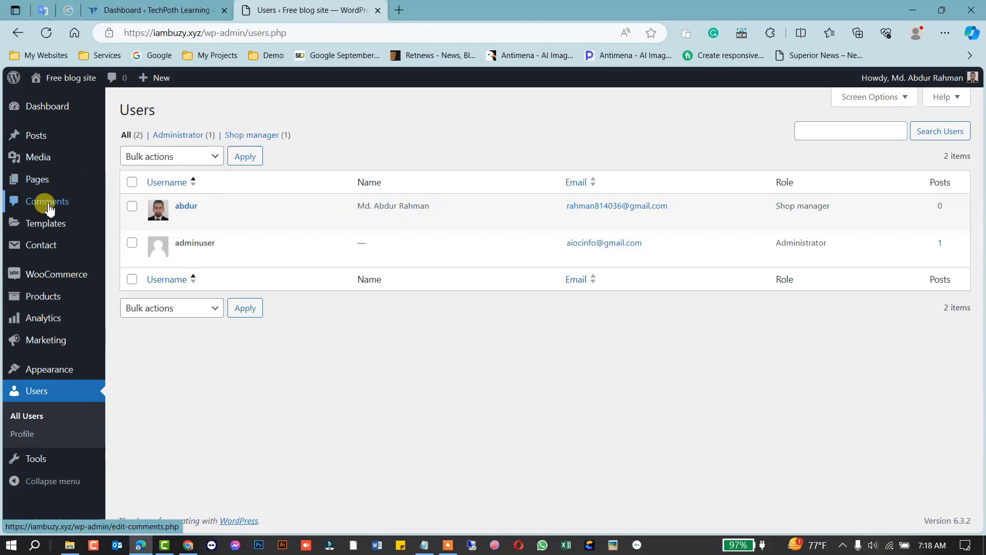
mouse_move(45, 232)
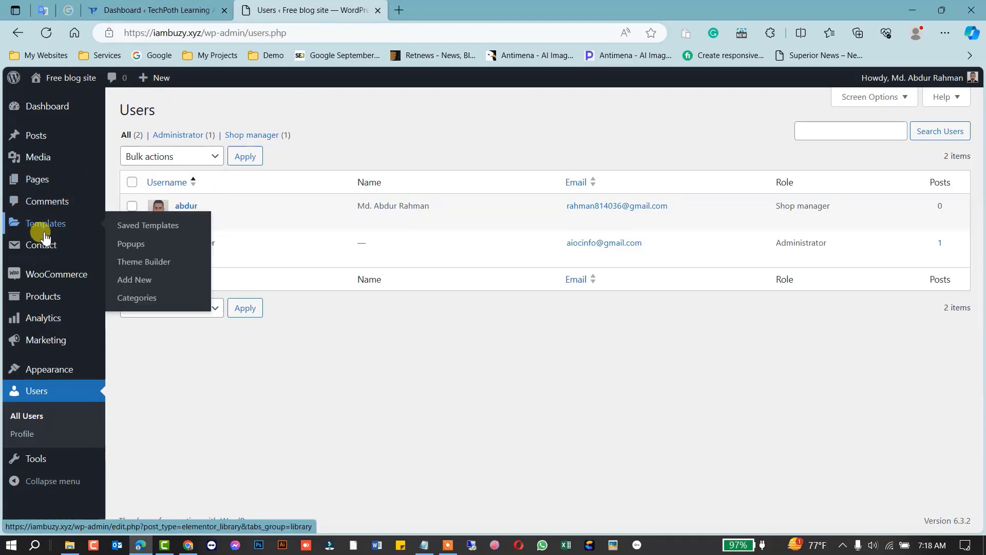
mouse_move(54, 277)
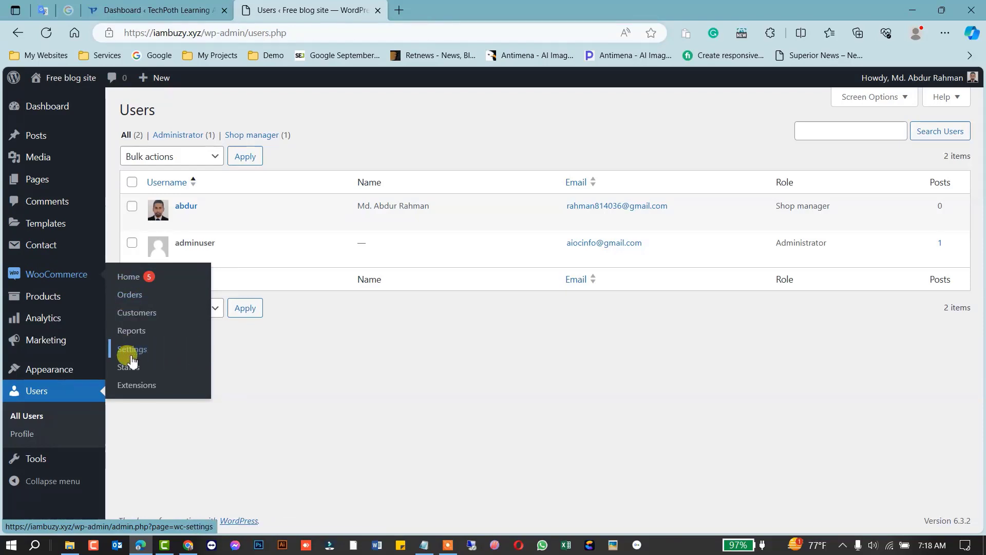
mouse_move(42, 325)
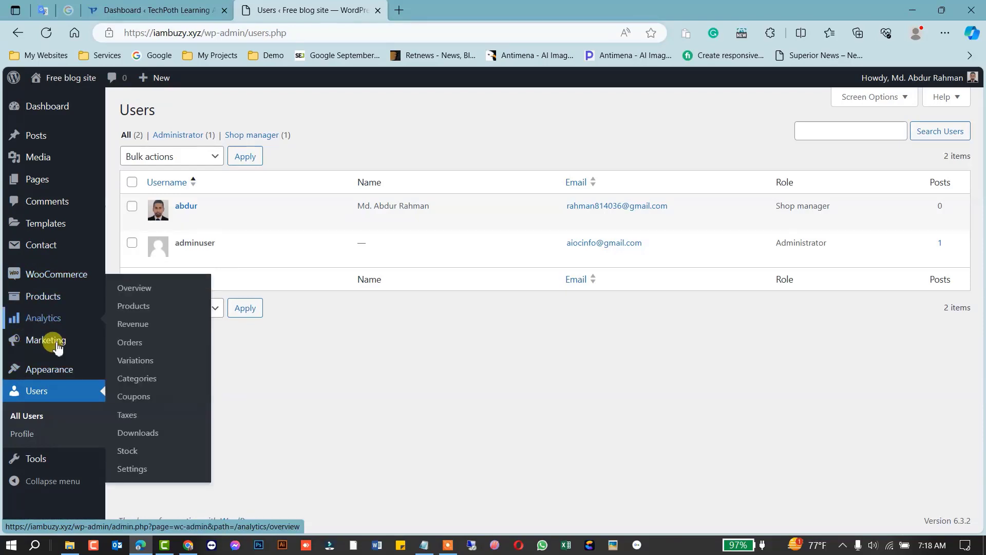
click(189, 546)
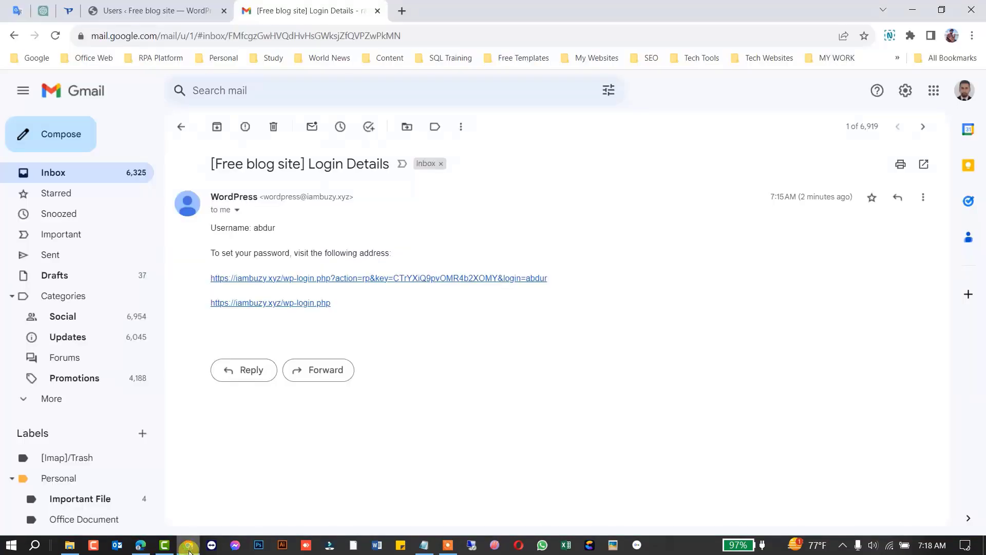
Open abdur's Edit User profile and set the role to Subscriber
click(139, 10)
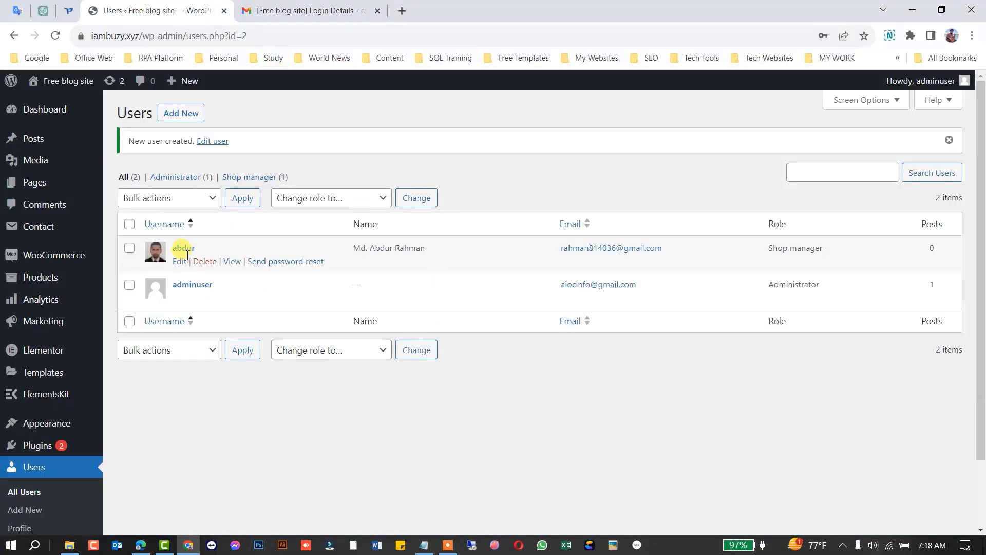
click(180, 262)
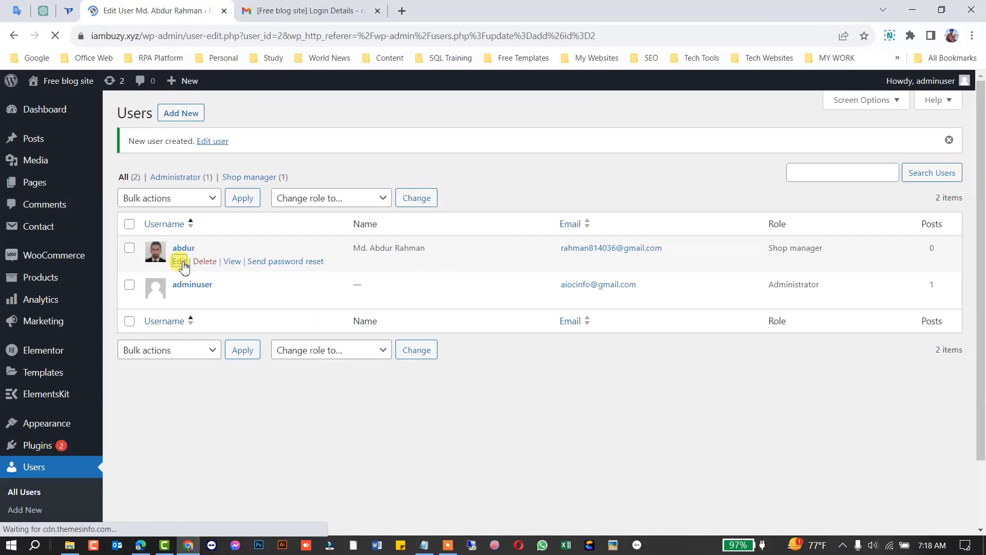
scroll(360, 344, down, 5)
scroll(329, 342, down, 10)
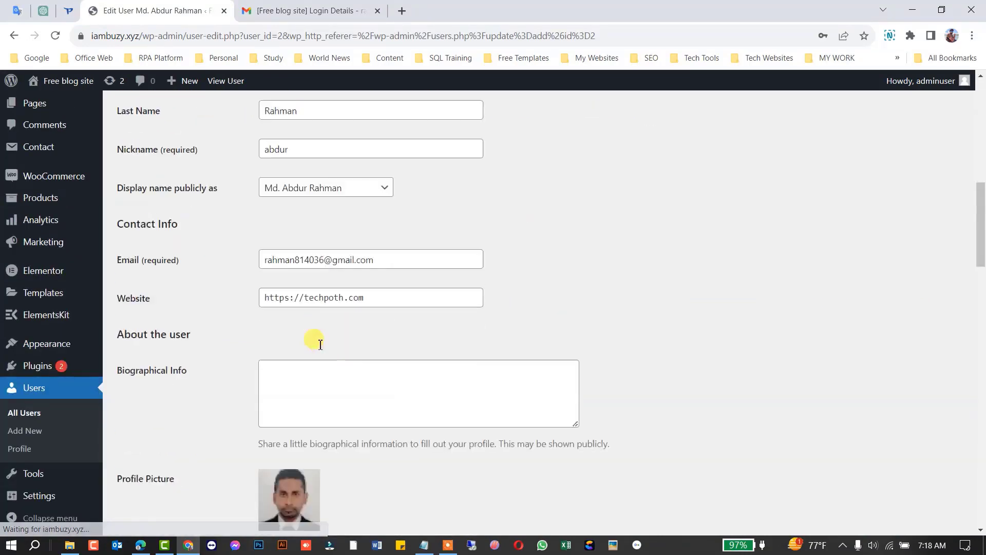
scroll(319, 354, up, 6)
scroll(319, 354, up, 4)
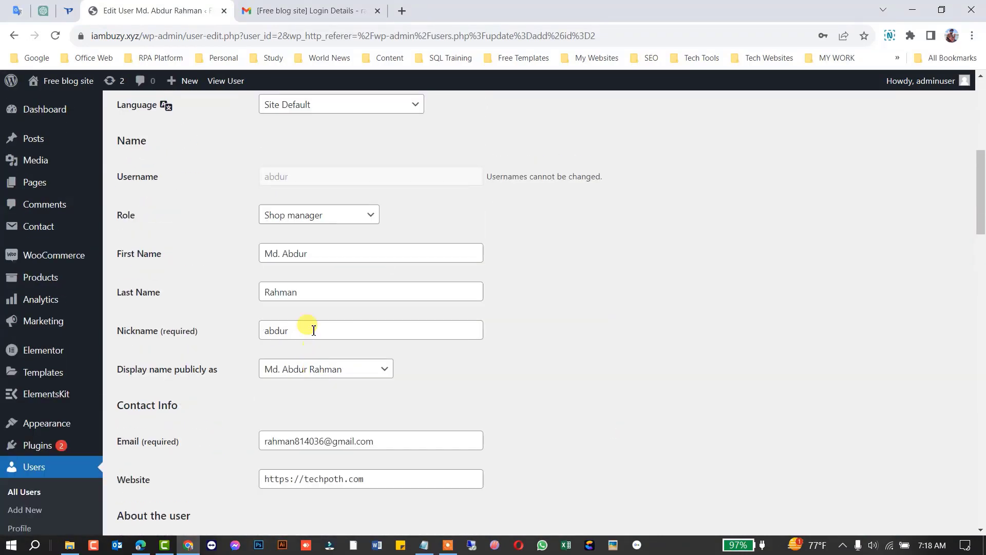
click(301, 215)
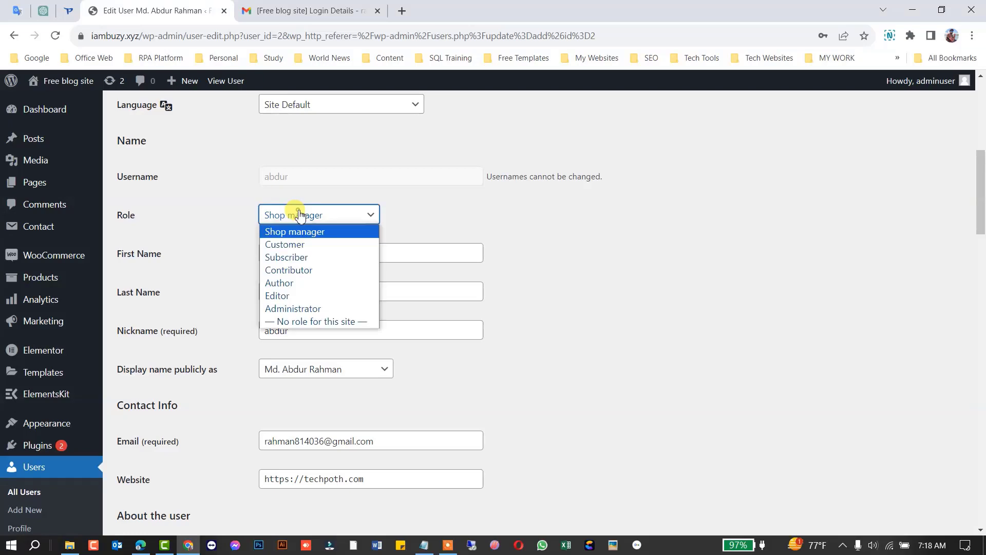
click(298, 256)
Save the Subscriber role and reload the user's My account page in Edge
scroll(252, 281, down, 16)
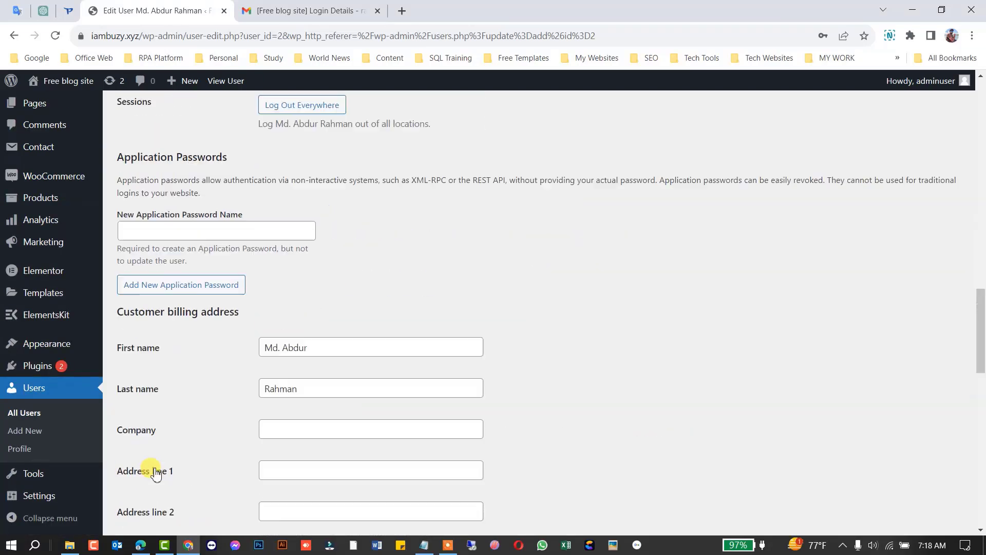
scroll(152, 500, down, 14)
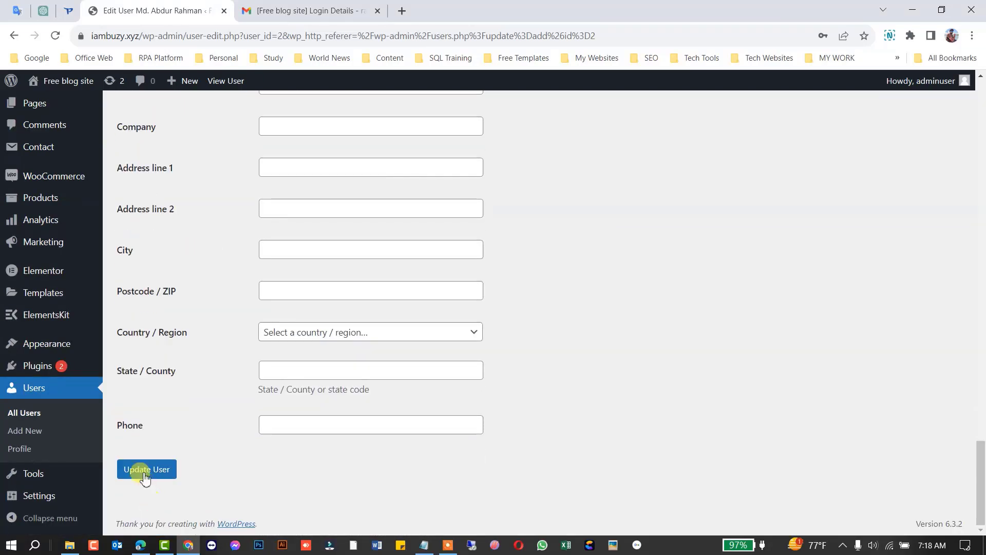
click(144, 474)
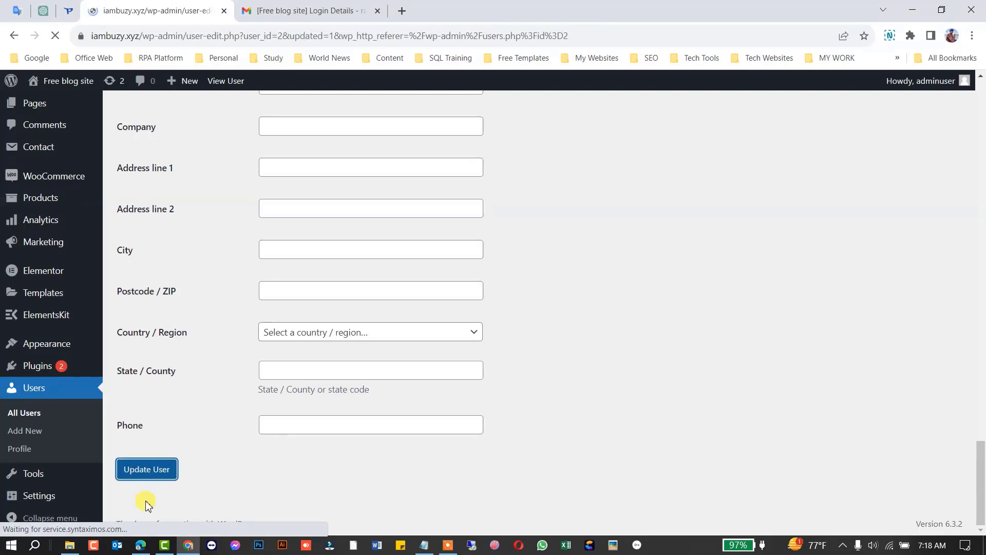
click(141, 544)
click(47, 34)
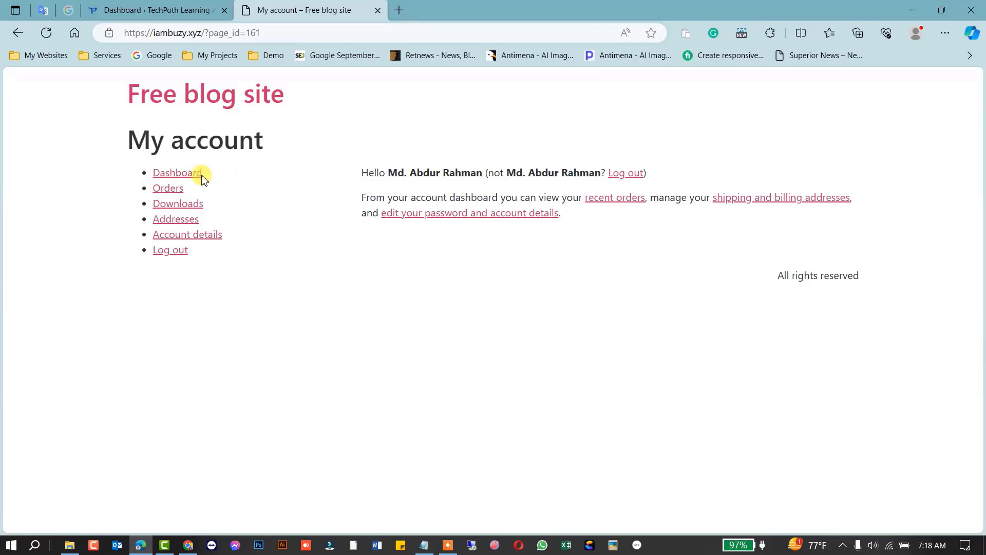
Check the Subscriber's empty Orders and Downloads, then return to the Edit User page
click(184, 175)
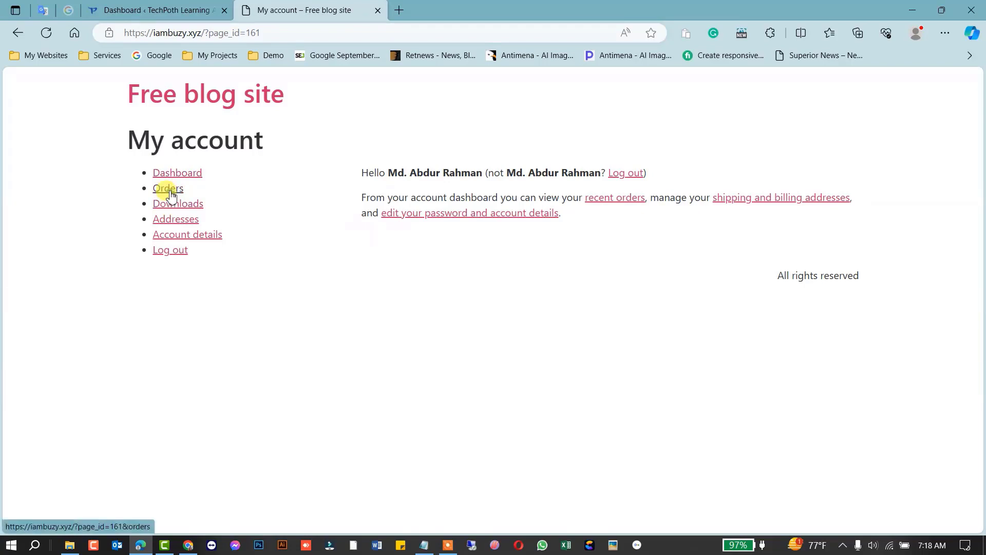
click(169, 191)
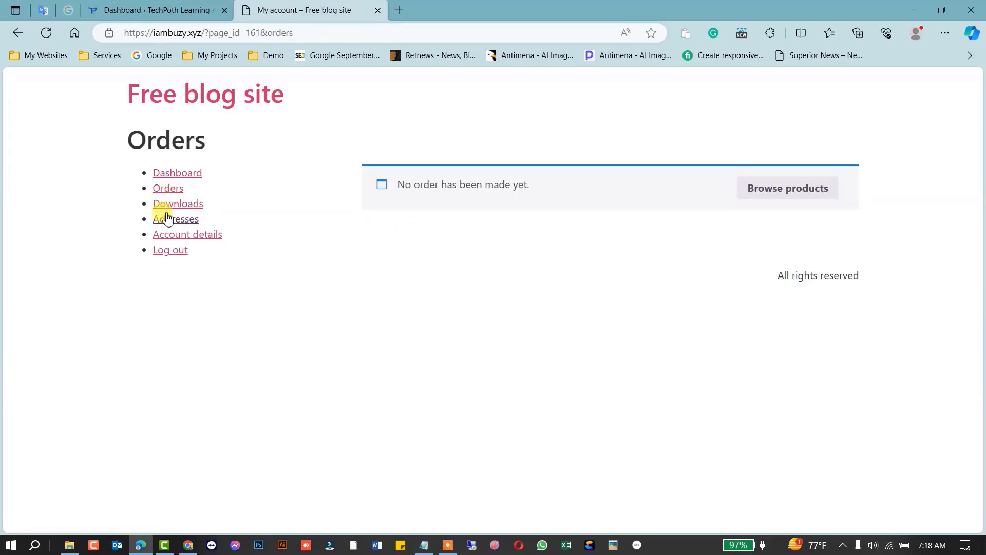
click(166, 209)
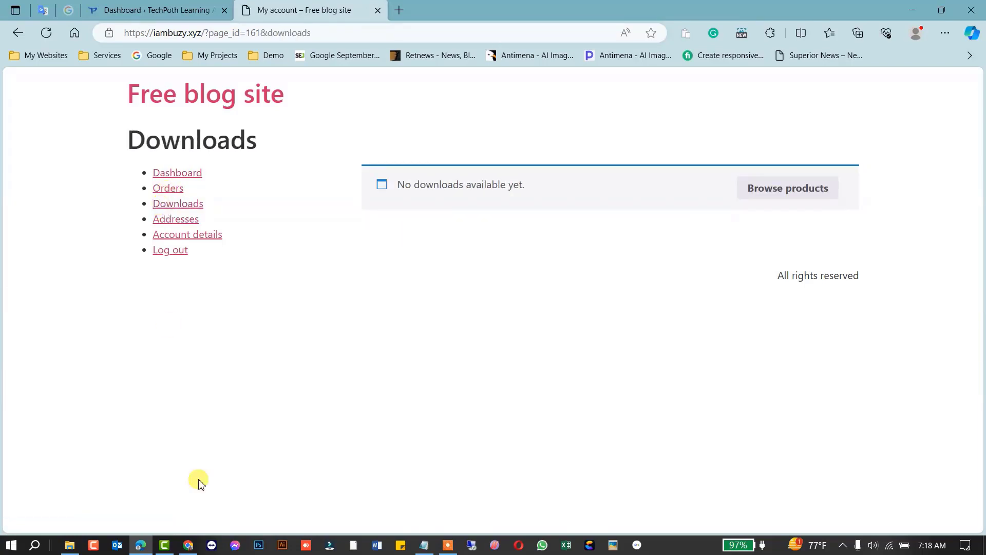
click(189, 544)
scroll(226, 397, down, 5)
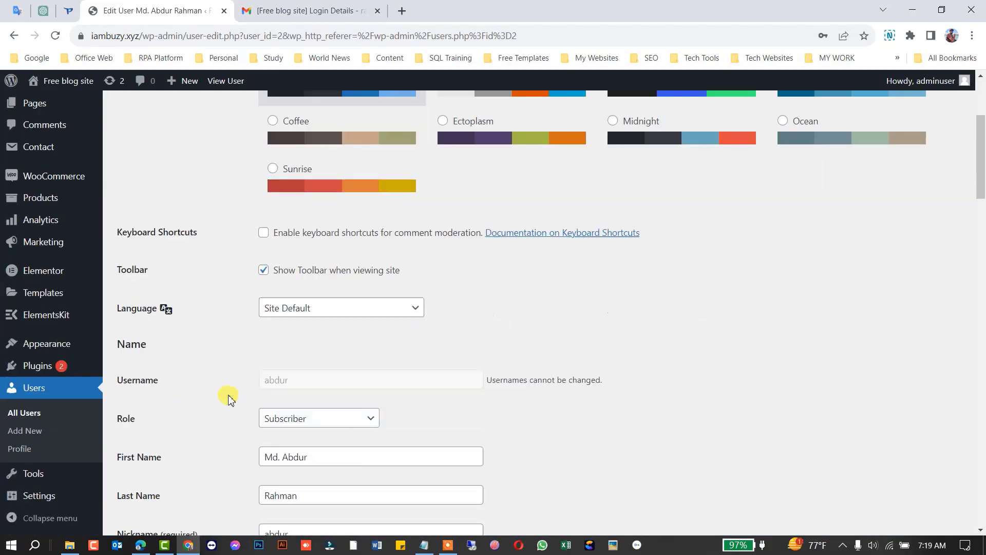
Change the user's role to Editor and save it
click(292, 355)
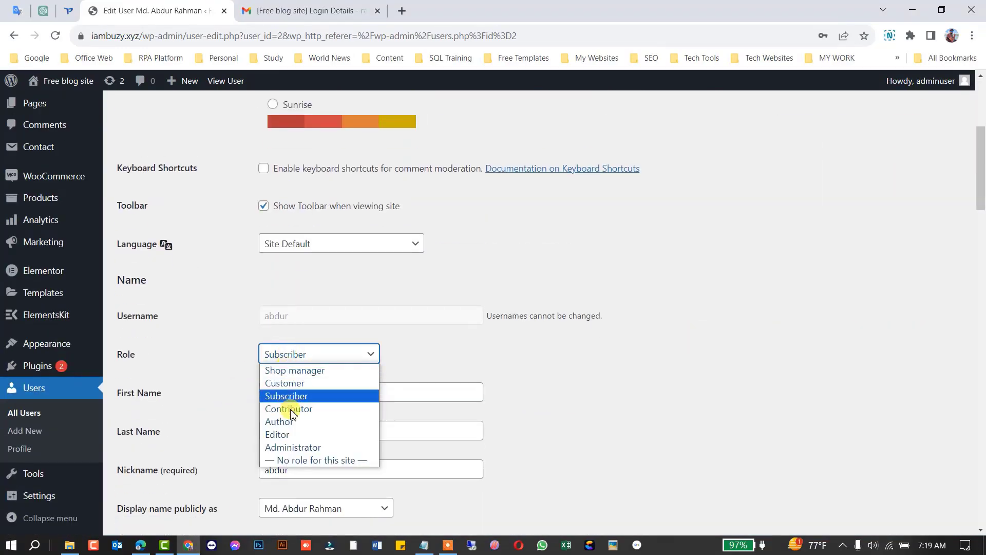
click(280, 434)
scroll(288, 390, down, 10)
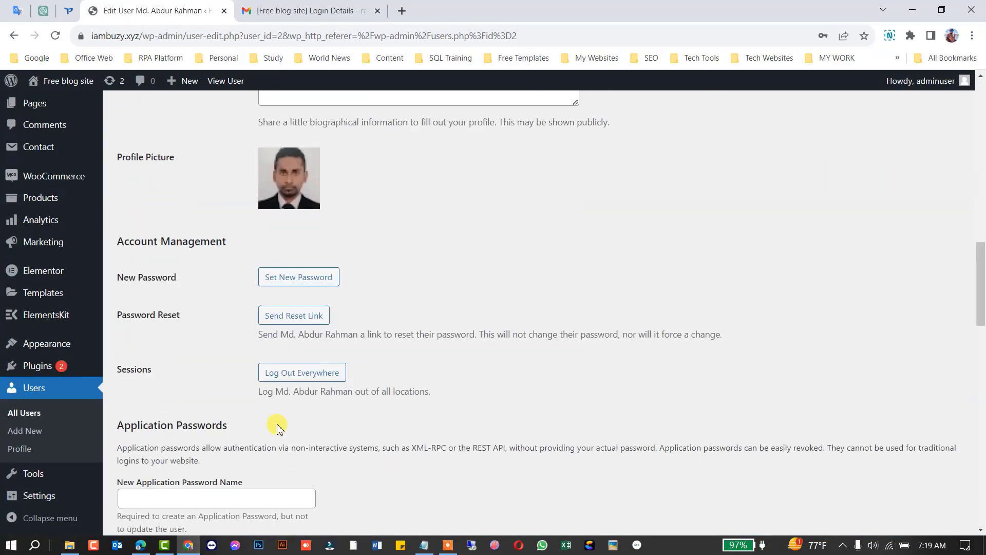
scroll(278, 429, down, 11)
click(159, 471)
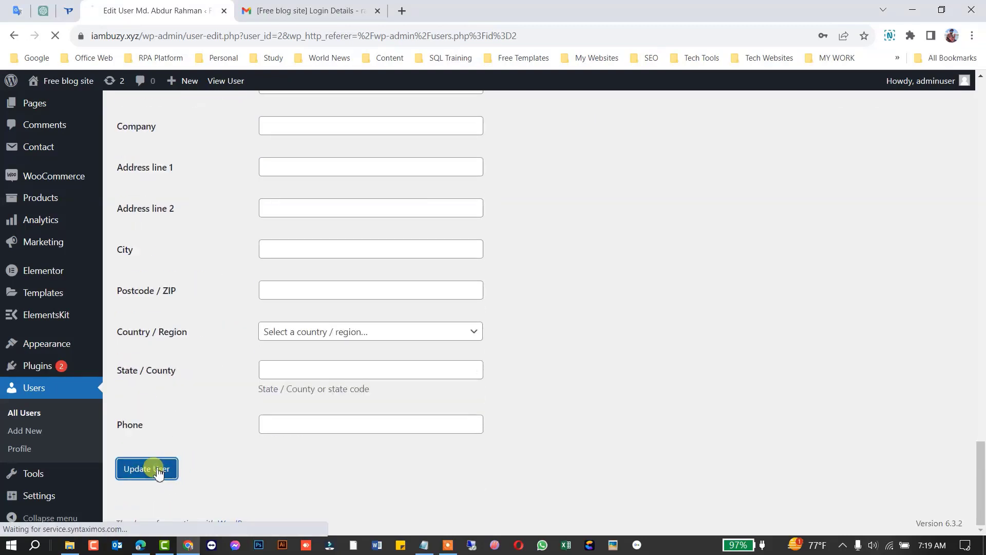
Open the Editor's admin Dashboard in Edge and browse its Posts, Media, Pages and Tools sidebar
click(141, 545)
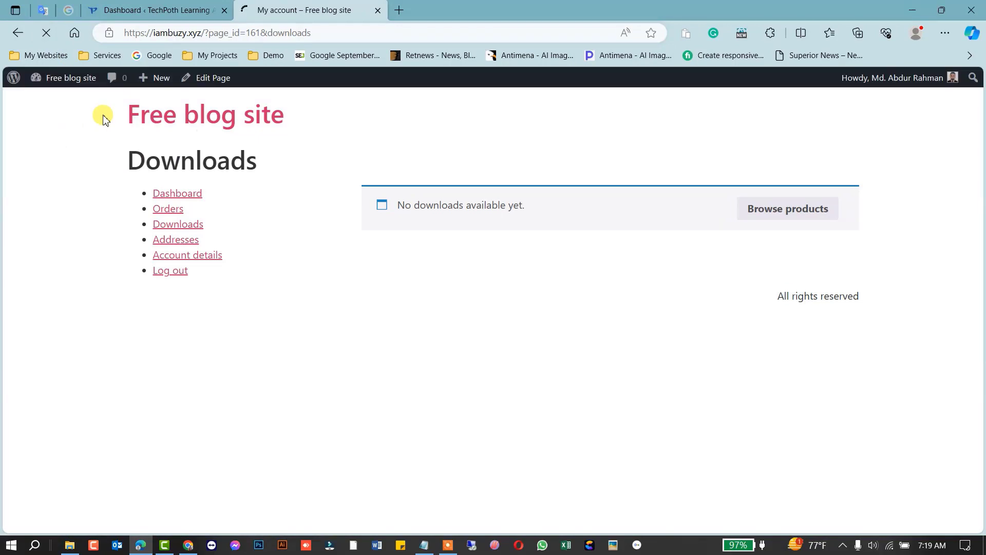
mouse_move(66, 79)
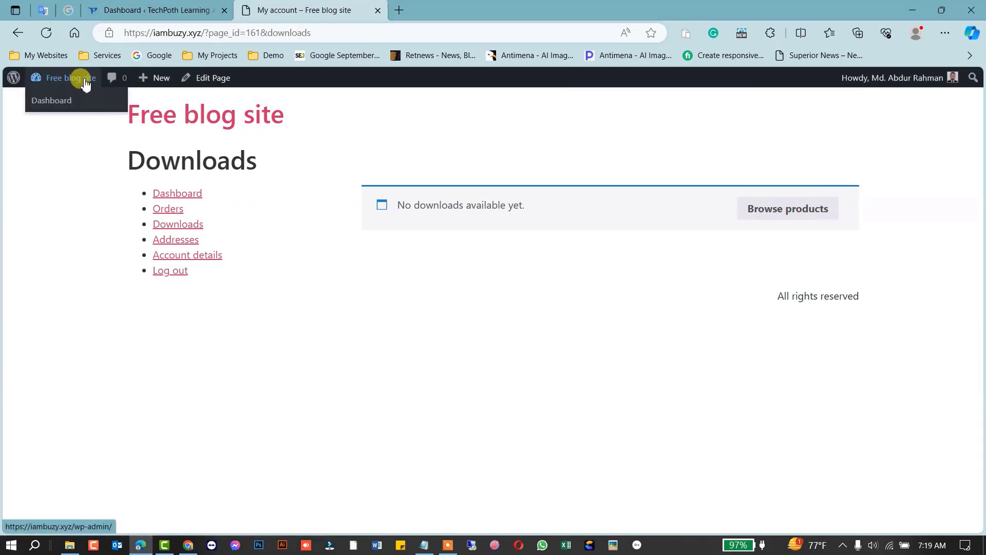
click(65, 102)
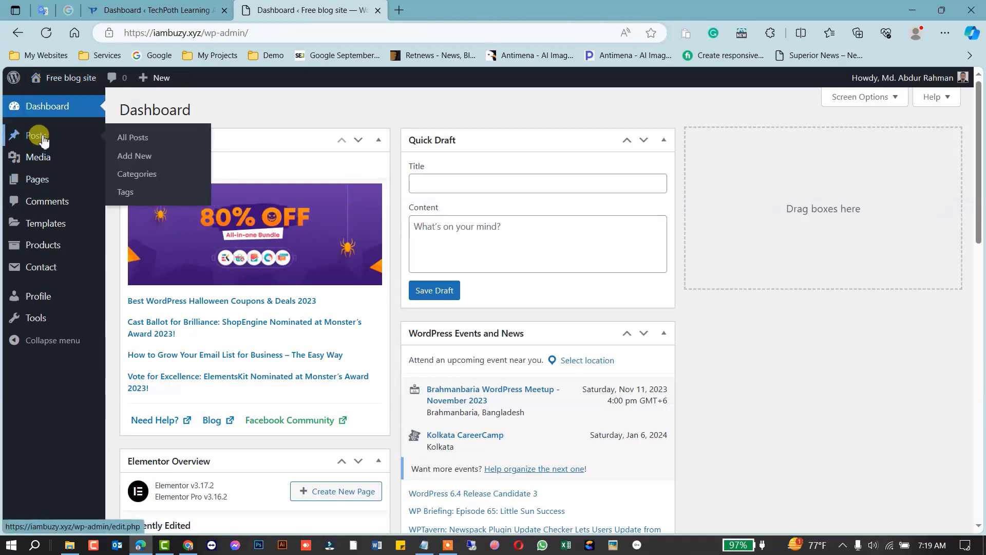
mouse_move(37, 186)
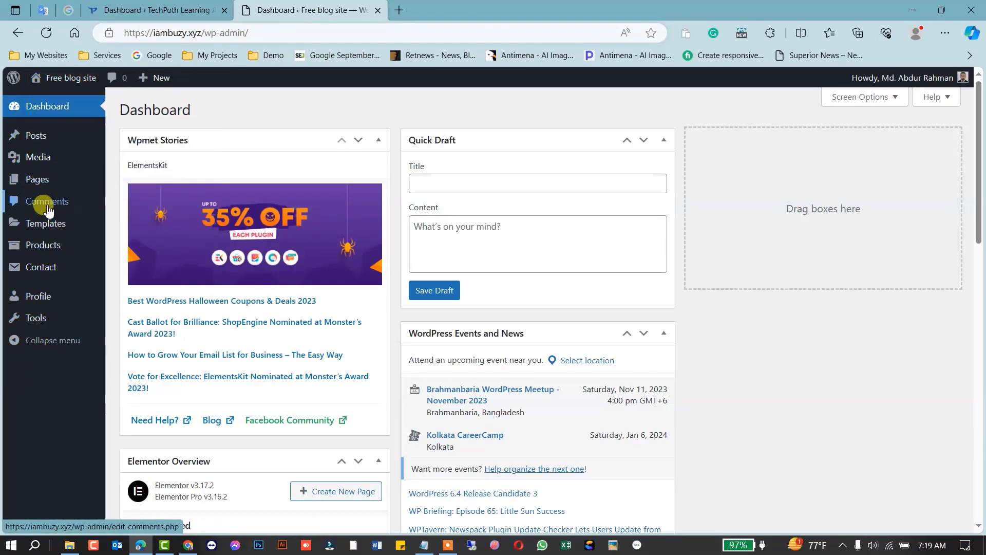
mouse_move(63, 255)
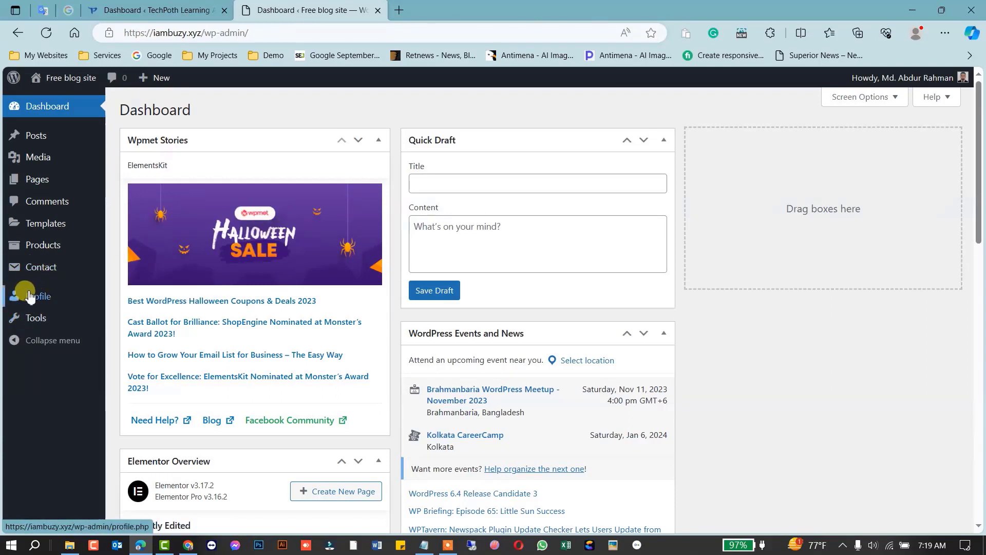
scroll(73, 335, down, 10)
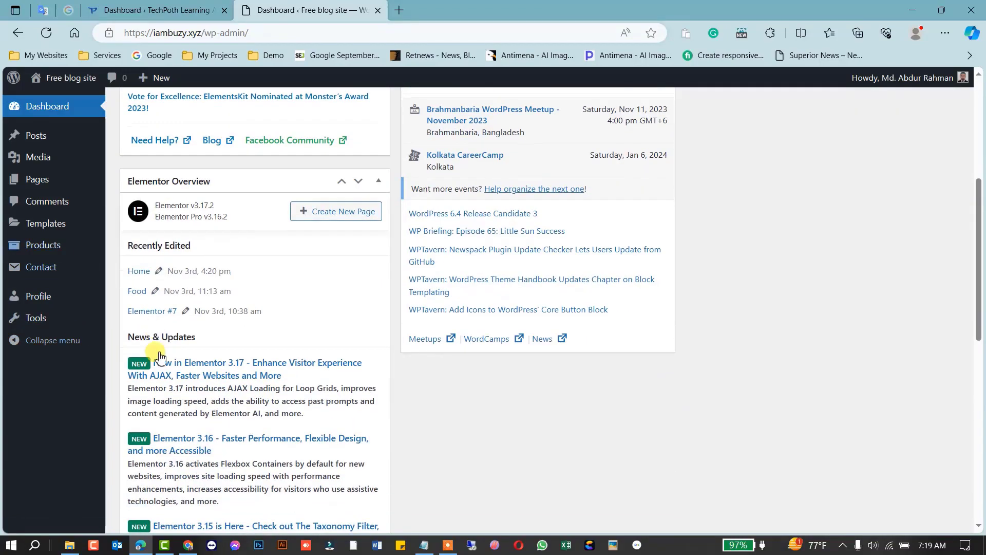
scroll(206, 426, up, 10)
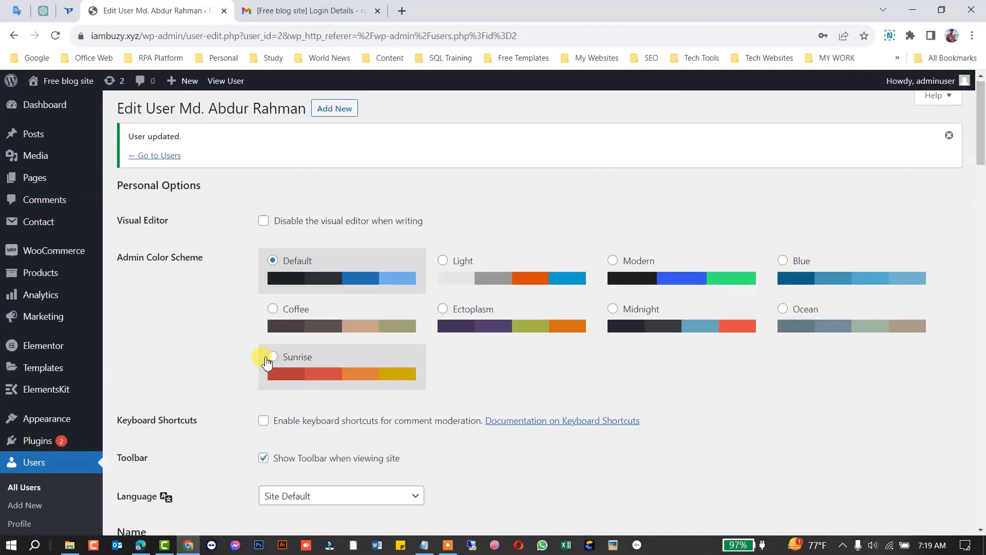
scroll(267, 362, down, 20)
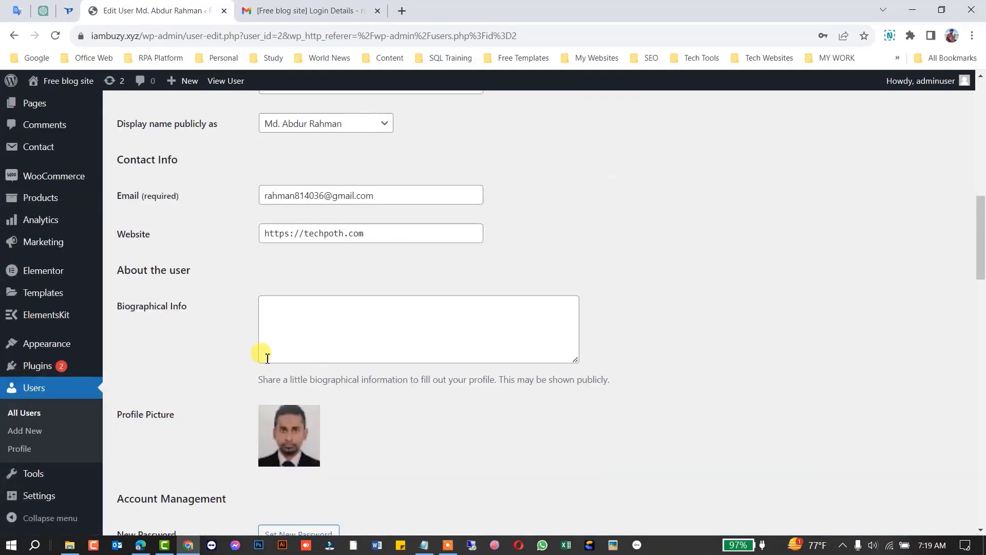
Change the user's role to Administrator and save it
scroll(273, 355, up, 20)
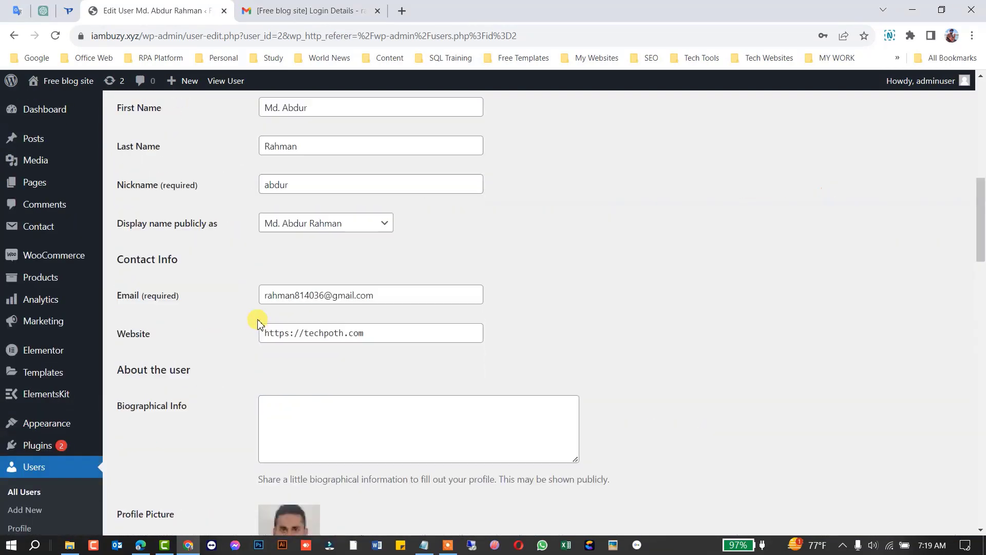
scroll(331, 308, up, 4)
scroll(333, 303, down, 7)
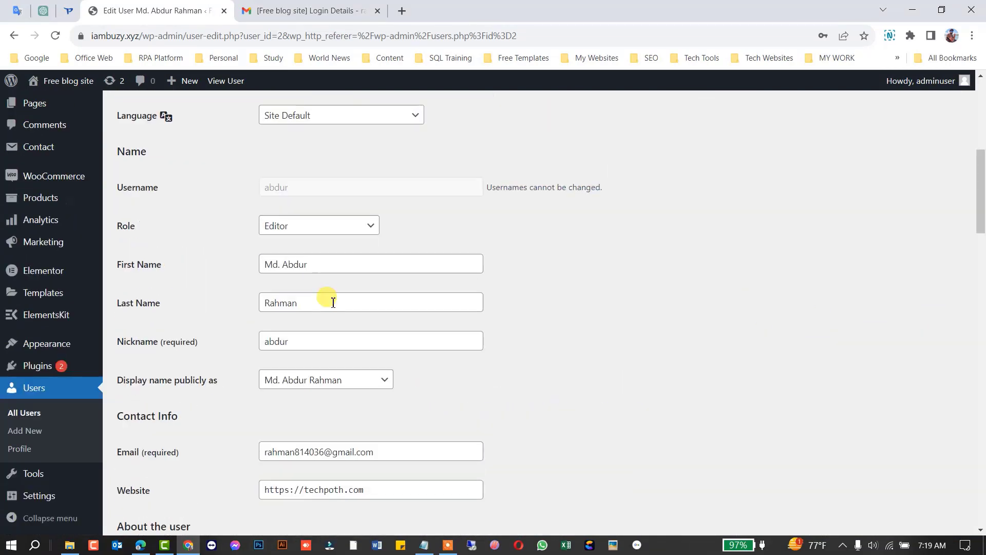
click(305, 229)
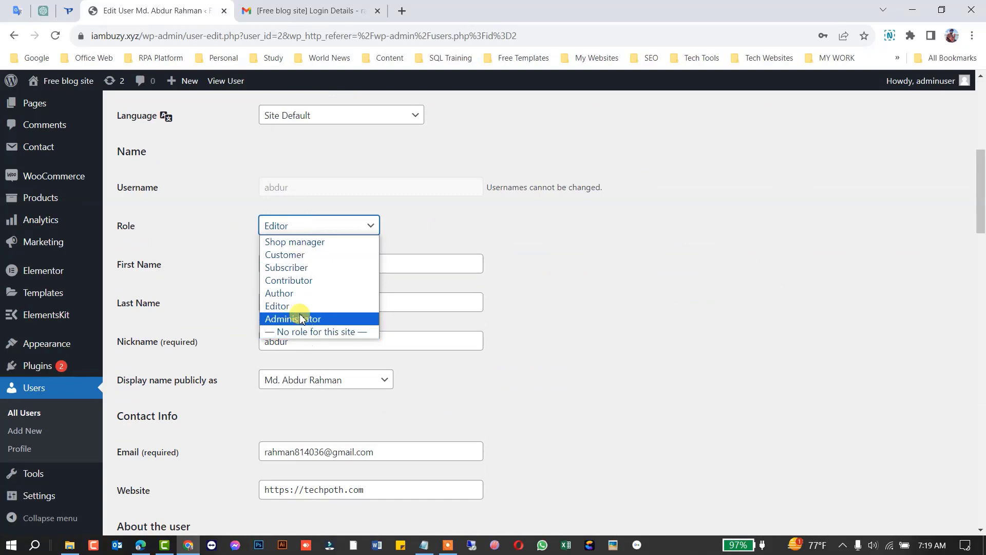
click(296, 317)
scroll(288, 334, down, 8)
scroll(233, 381, down, 10)
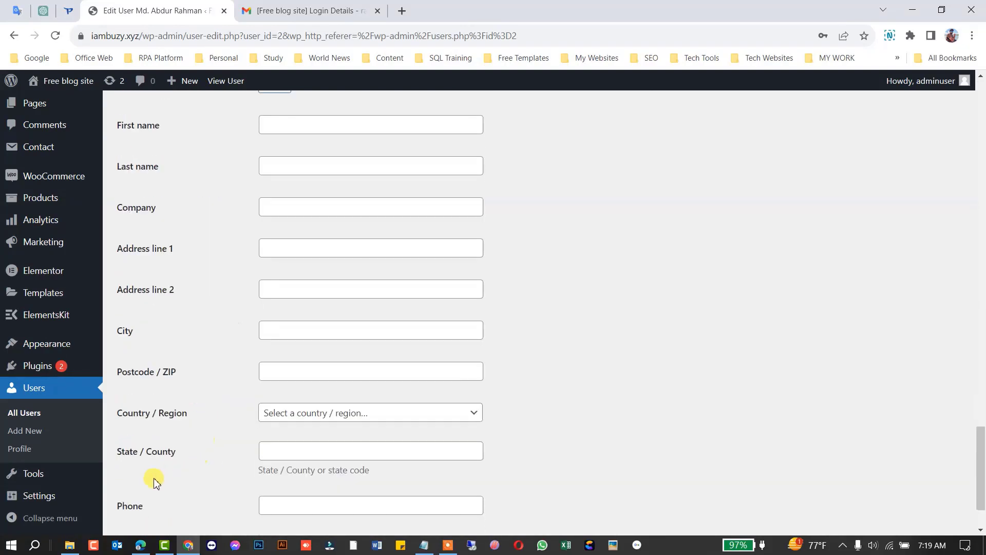
click(147, 468)
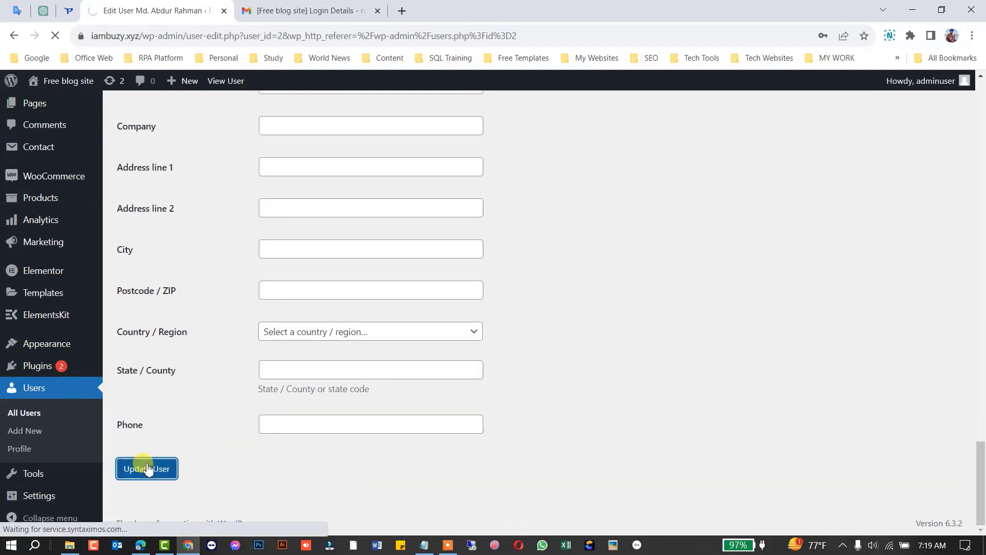
Confirm the user's dashboard now lists Plugins, Users and Settings, then return to Edit User
click(141, 544)
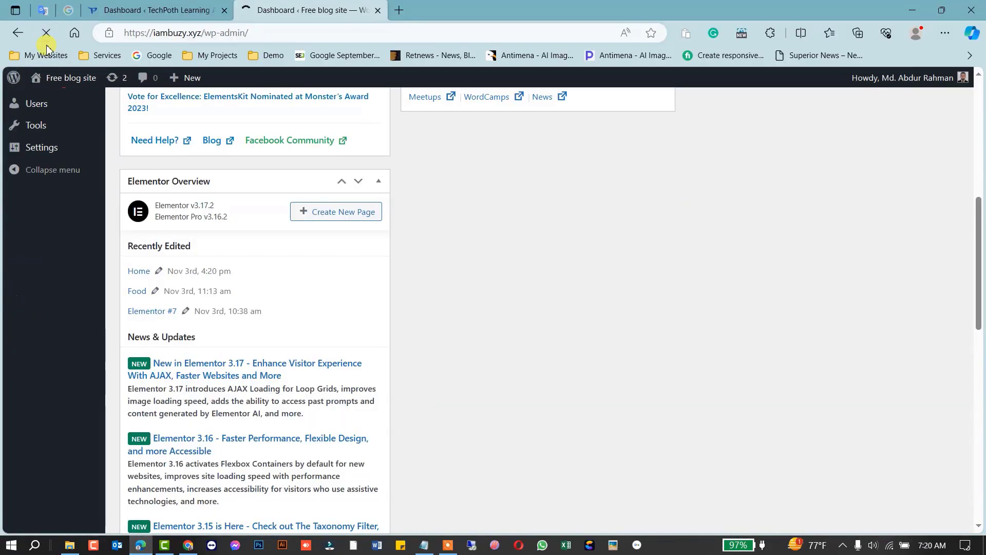
scroll(22, 209, up, 2)
scroll(22, 209, down, 5)
scroll(26, 213, down, 2)
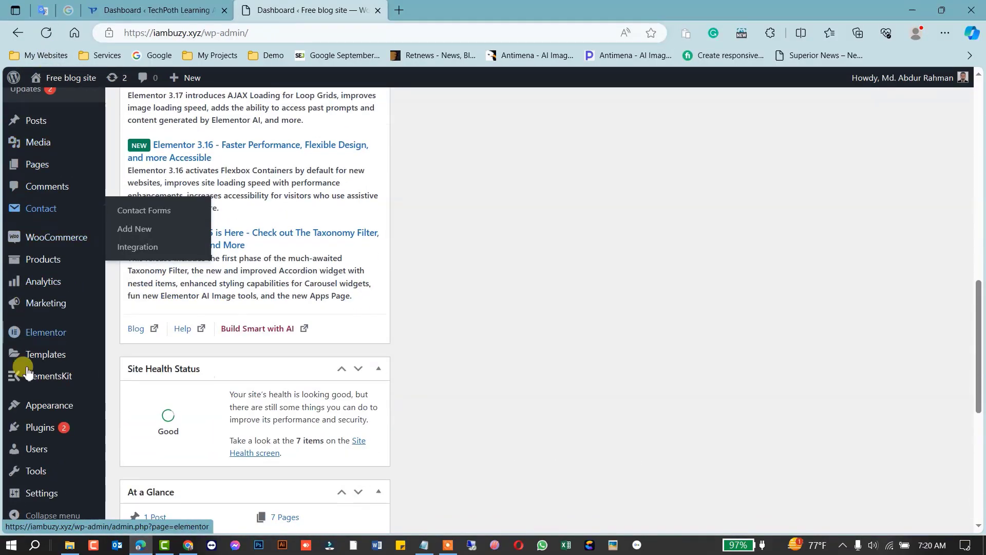
mouse_move(43, 433)
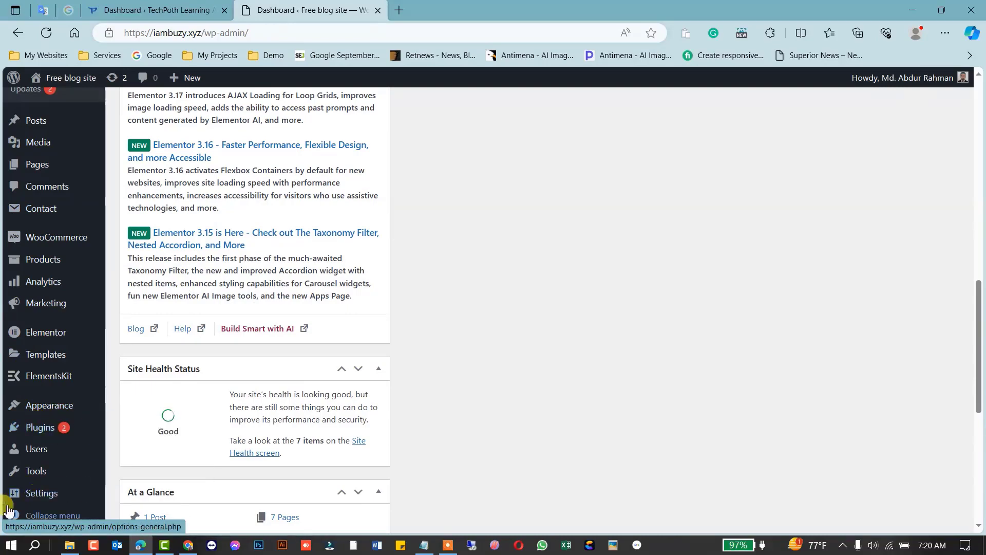
scroll(52, 257, up, 8)
scroll(75, 192, up, 7)
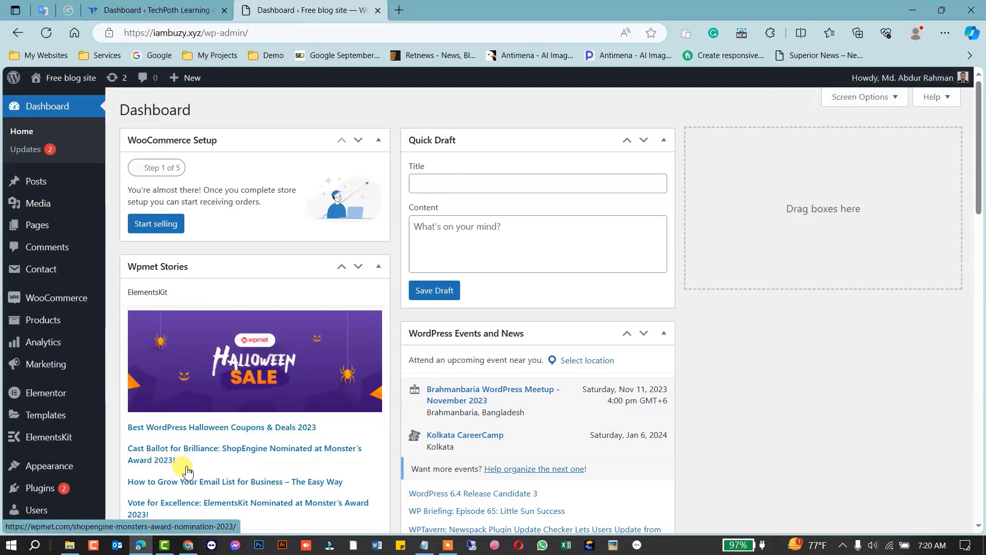
click(188, 543)
scroll(362, 212, down, 7)
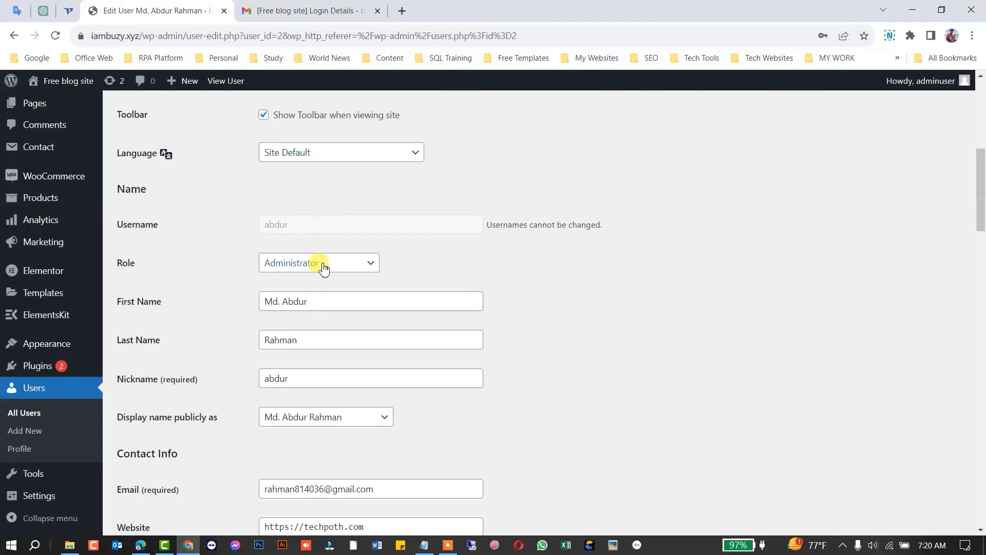
Change the user's role to Customer and save it
click(324, 265)
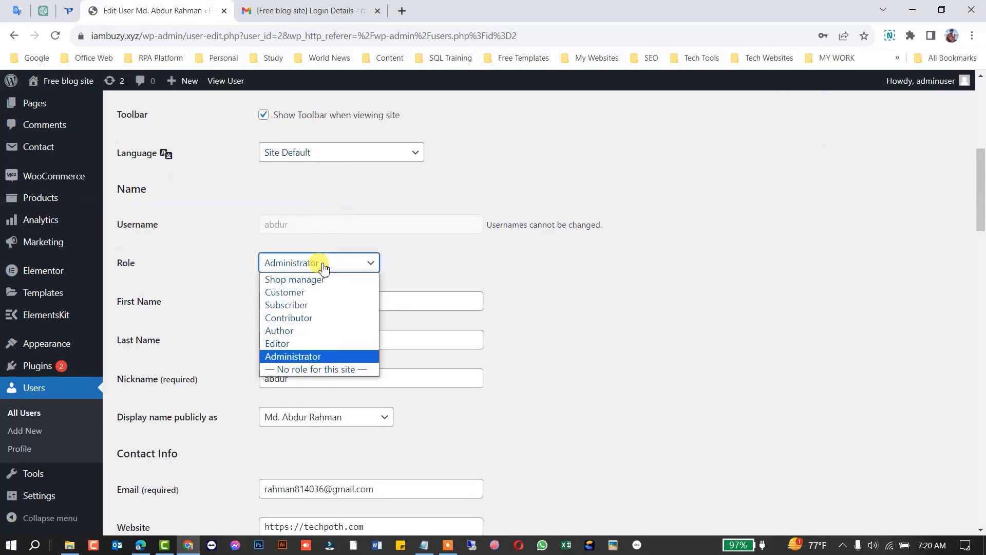
click(298, 291)
scroll(301, 277, down, 18)
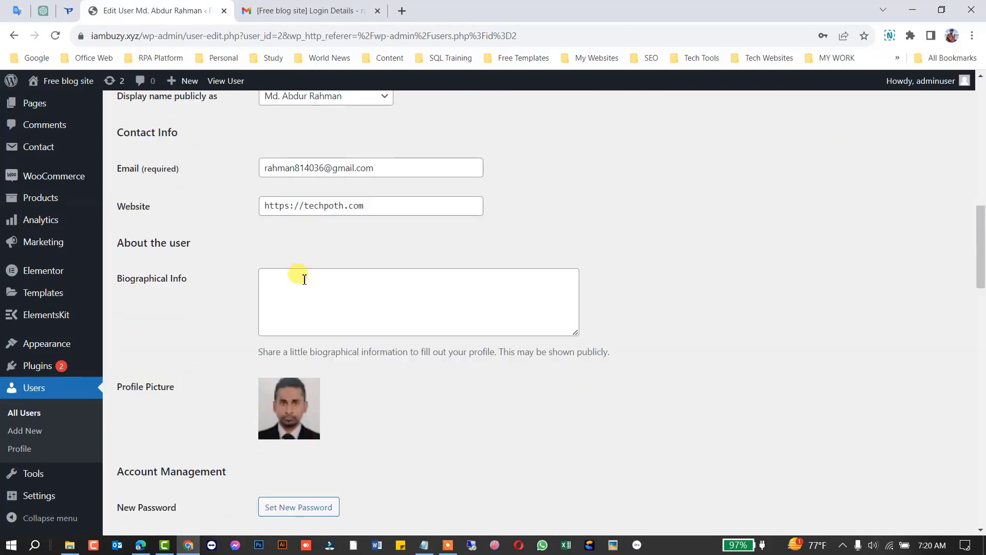
scroll(304, 319, down, 14)
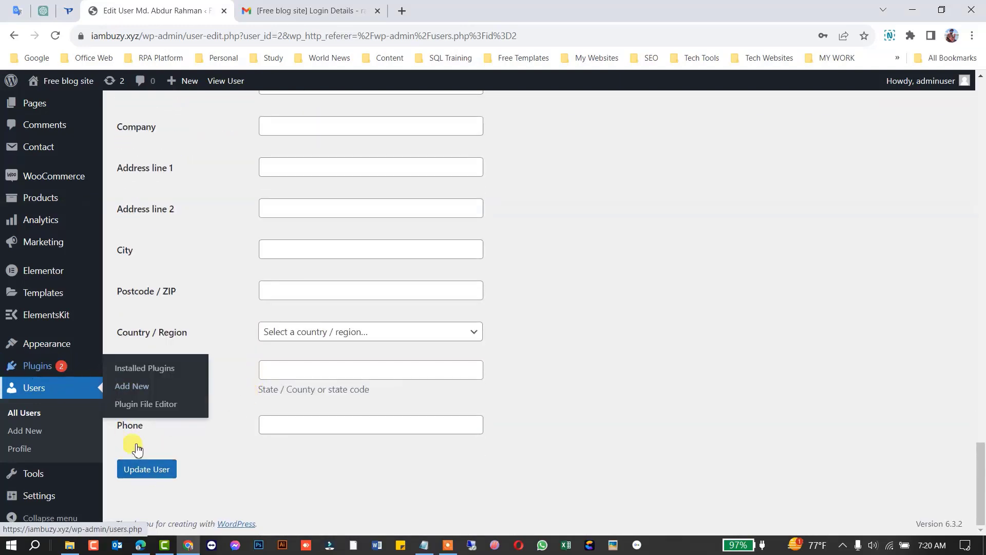
click(146, 470)
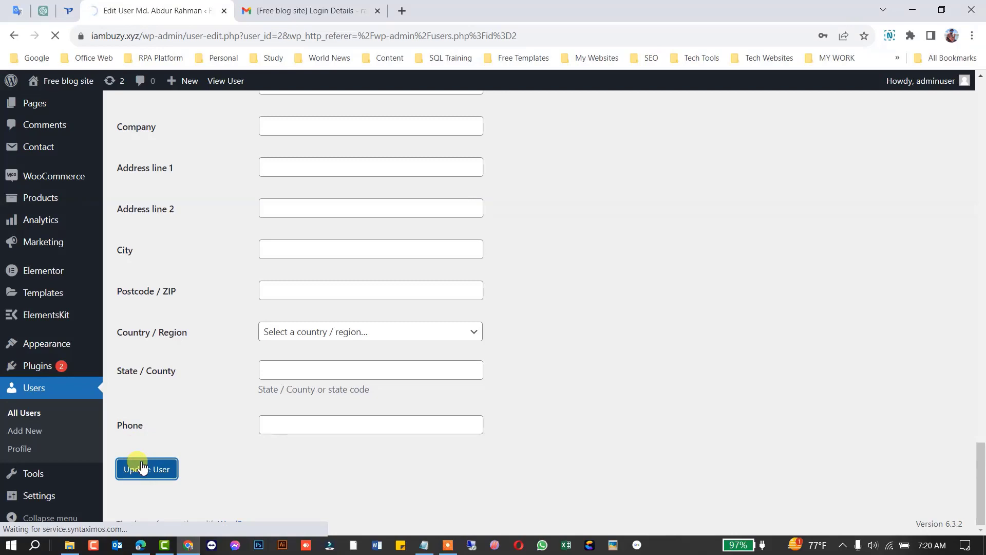
Check the Customer's dashboard in Edge, then return to the Edit User page
scroll(132, 385, down, 8)
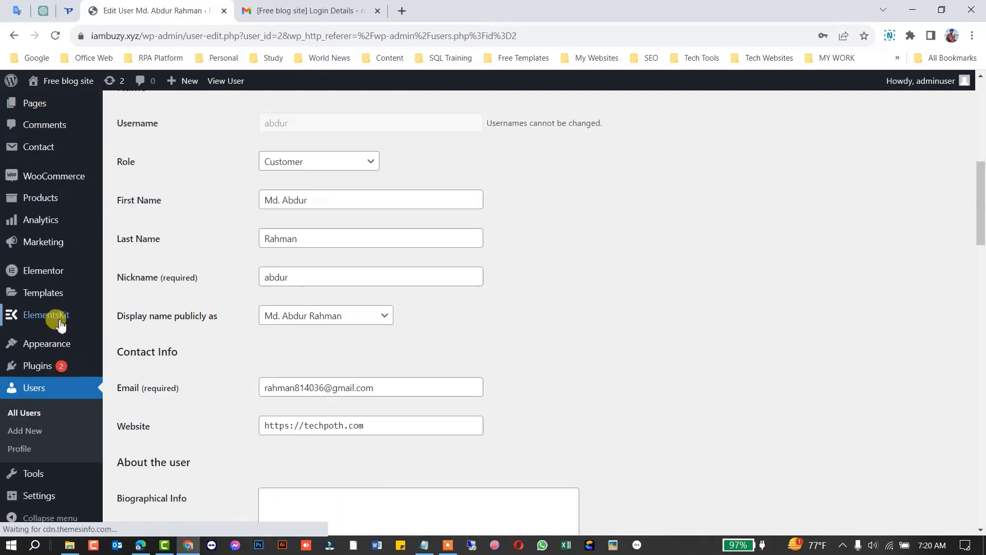
scroll(59, 323, down, 4)
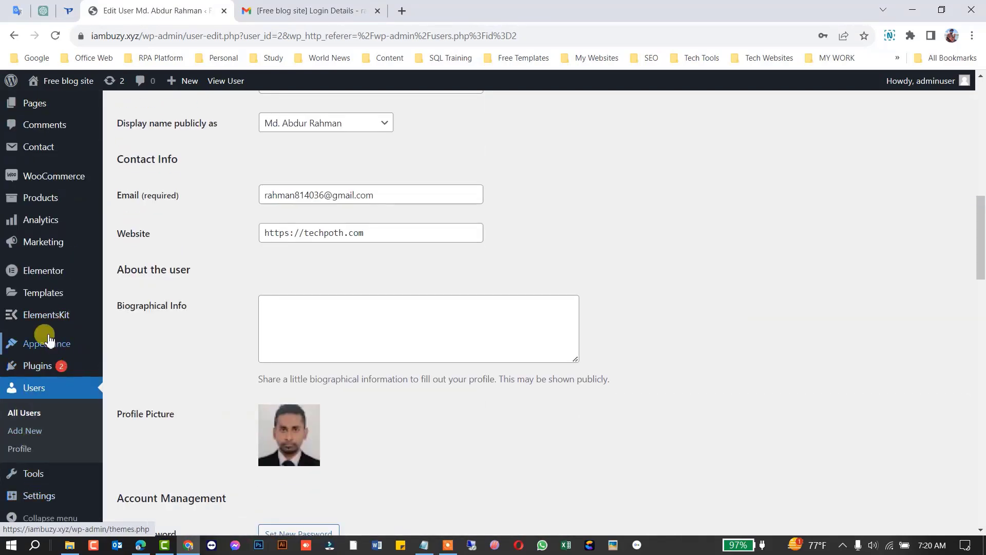
mouse_move(36, 314)
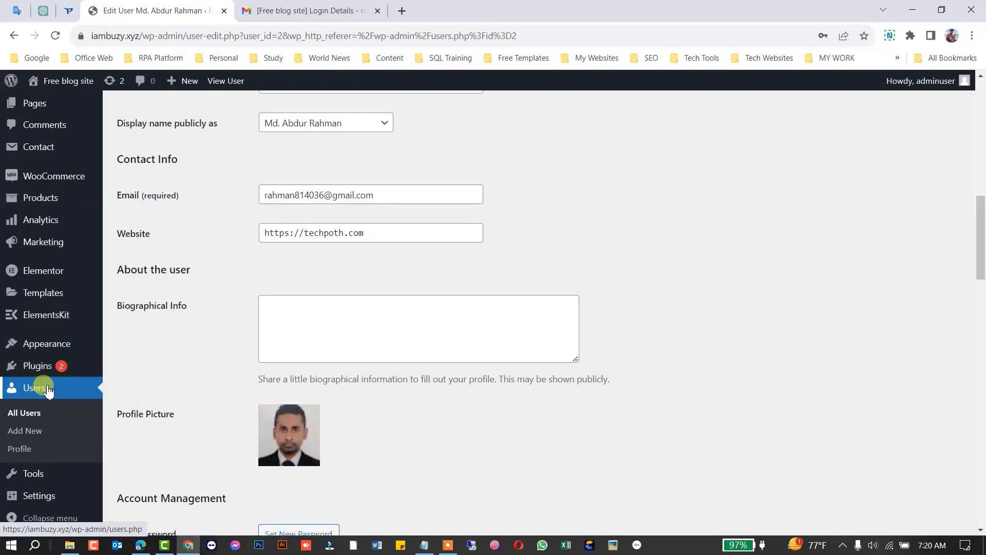
click(141, 544)
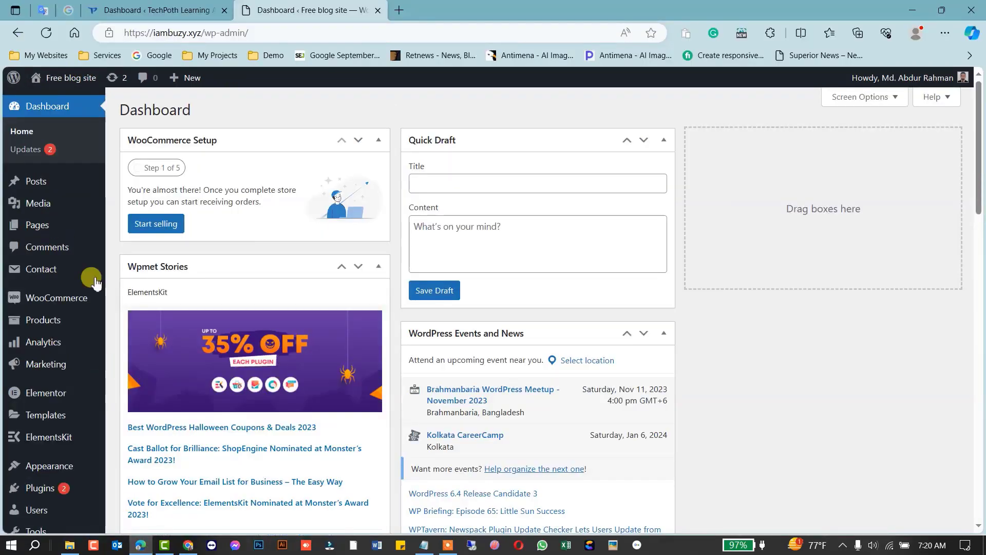
scroll(95, 281, down, 5)
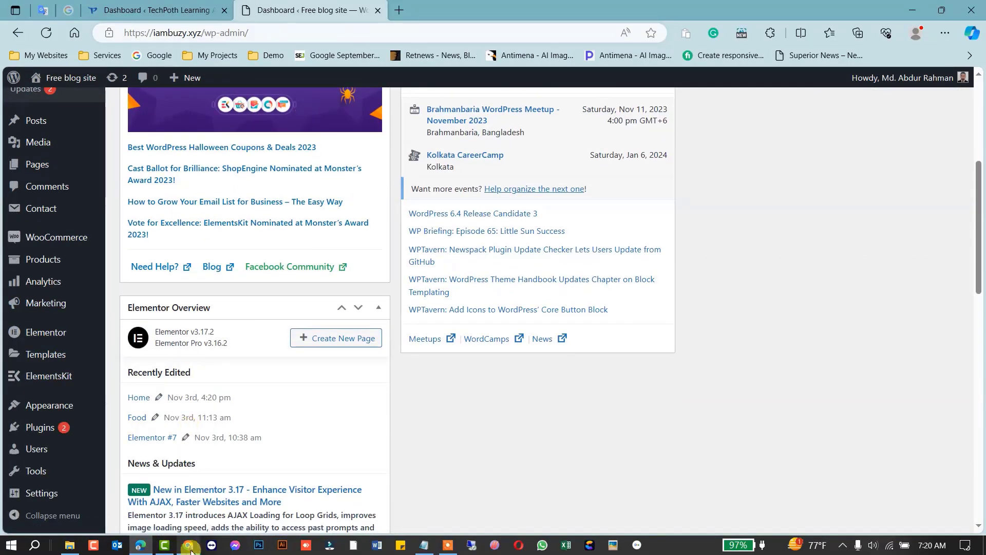
click(189, 546)
Search the Add Plugins directory for 'user permission' plugins
mouse_move(37, 368)
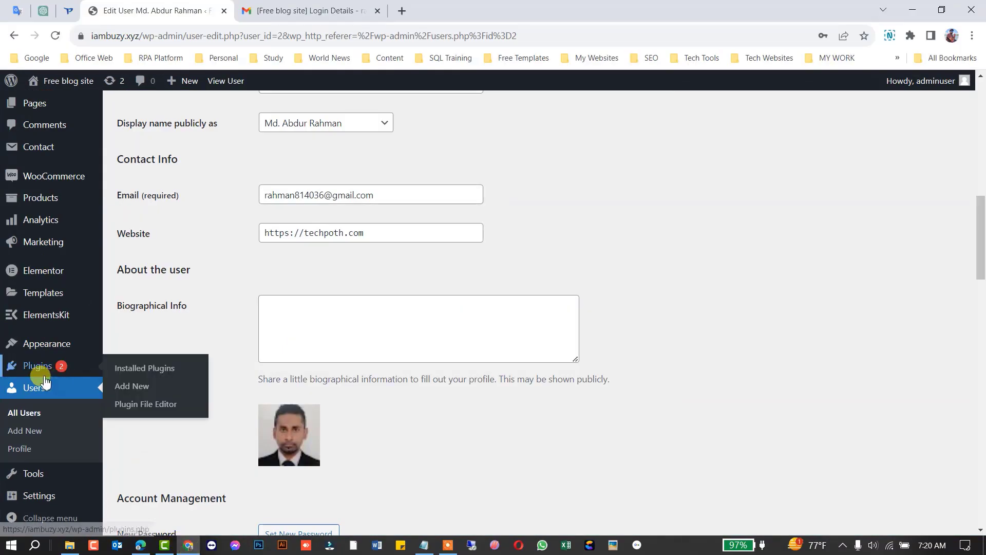
click(141, 392)
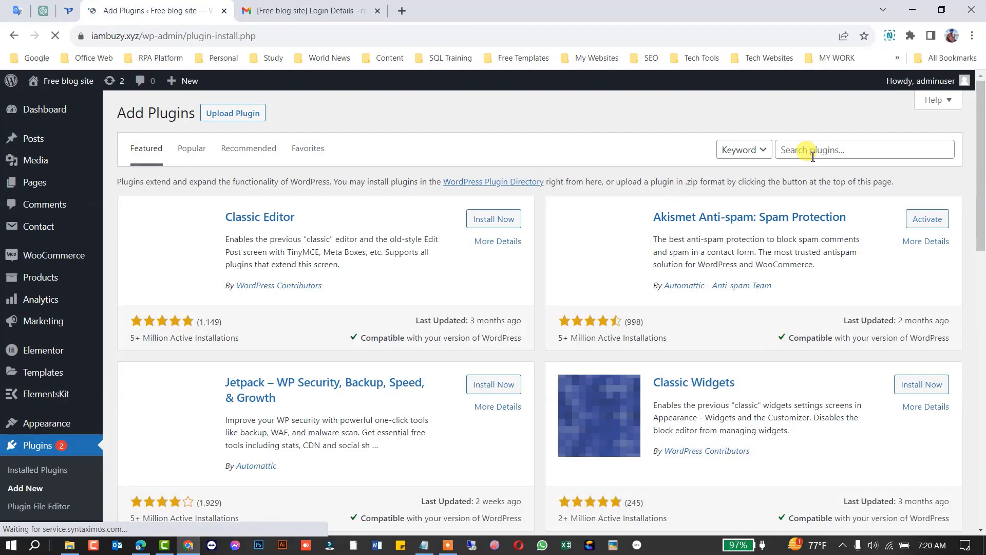
click(803, 152)
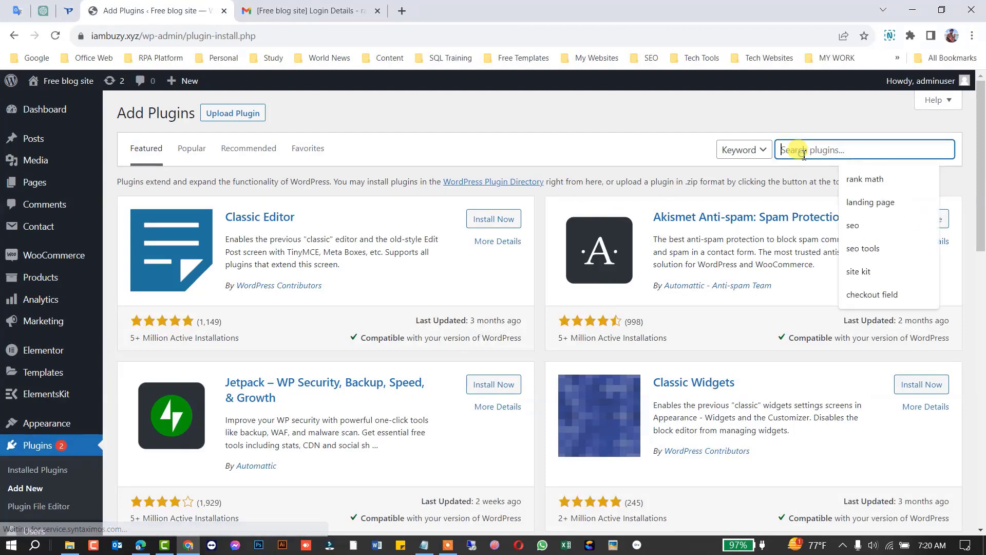
text(user permission)
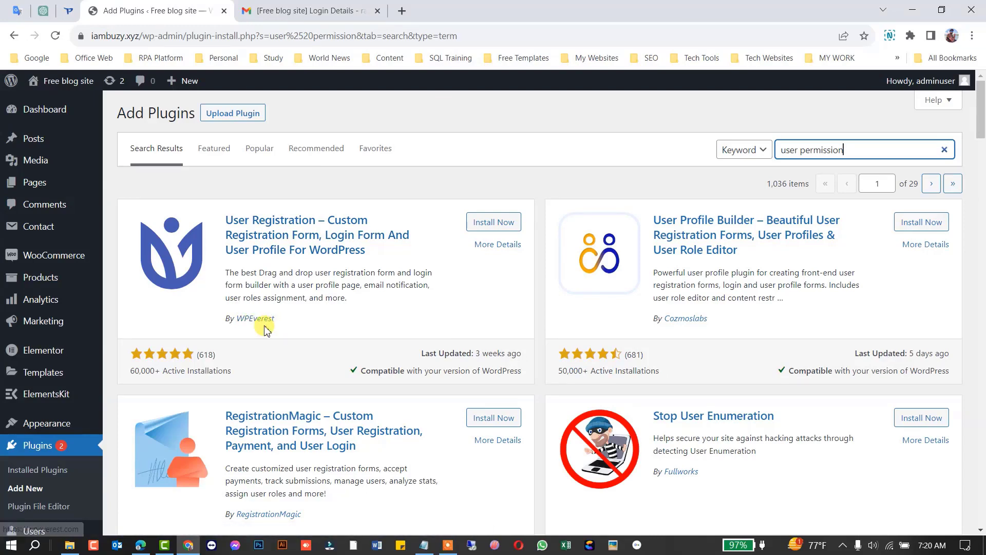
Review the User Registration plugin's details and screenshots, then close the details window
click(499, 245)
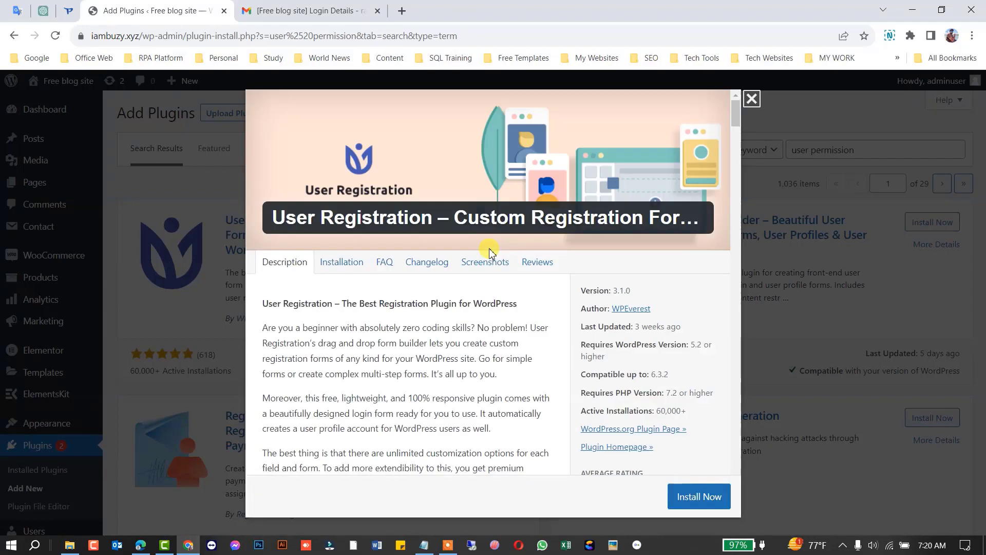
click(477, 261)
scroll(472, 277, down, 3)
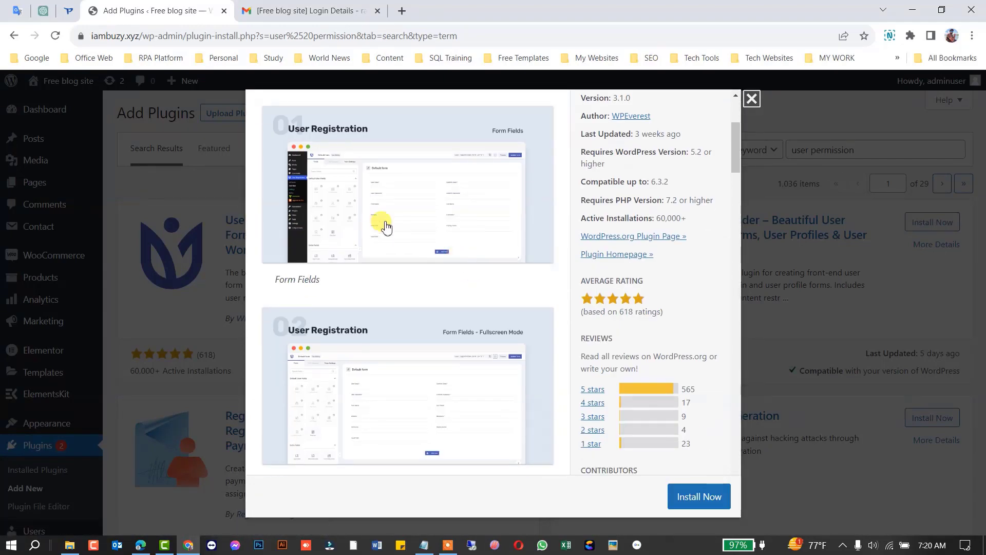
click(355, 216)
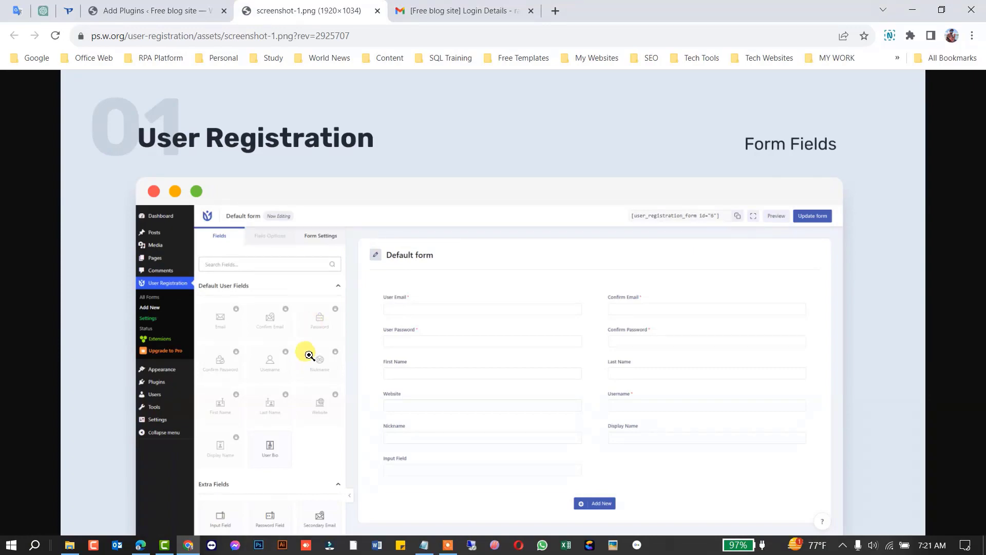
click(377, 11)
scroll(359, 298, down, 15)
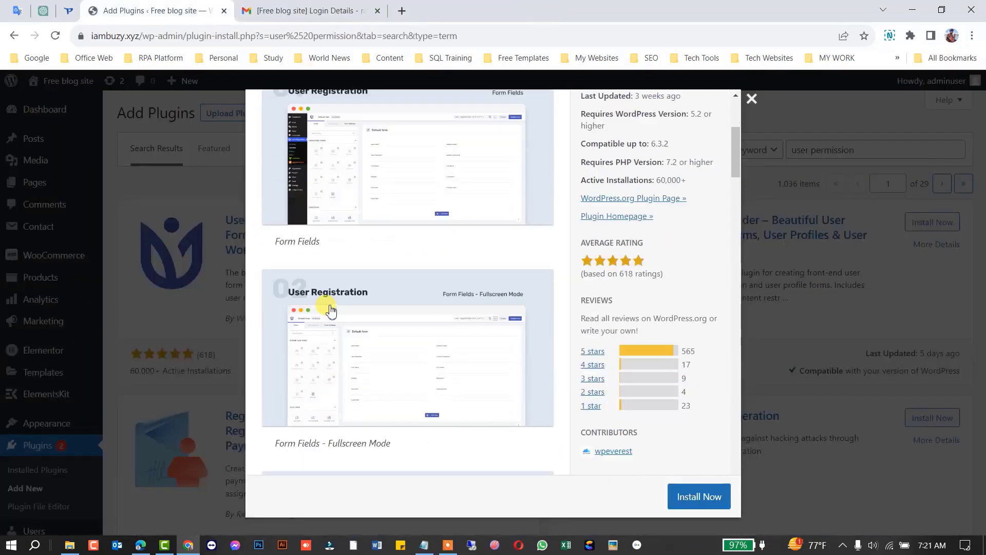
click(752, 99)
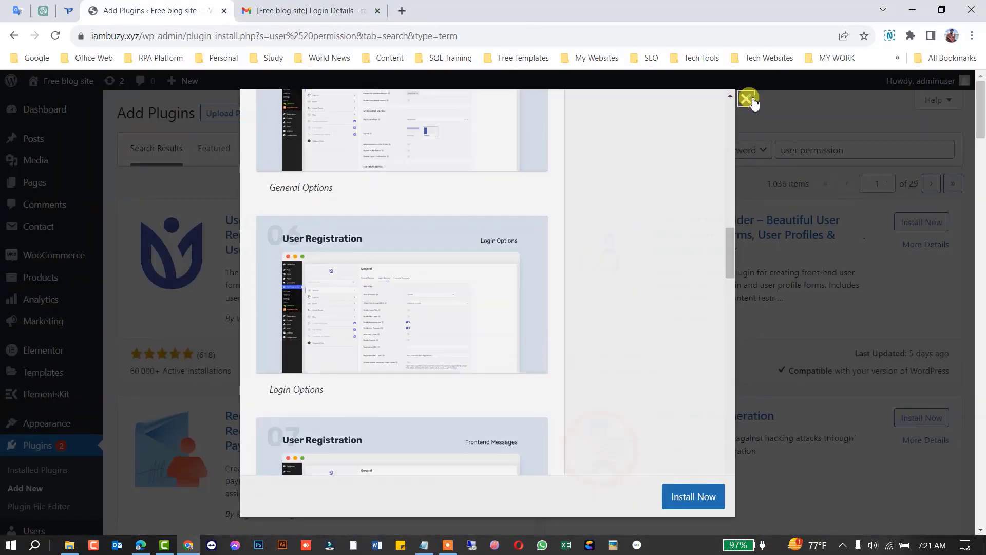
scroll(427, 252, down, 5)
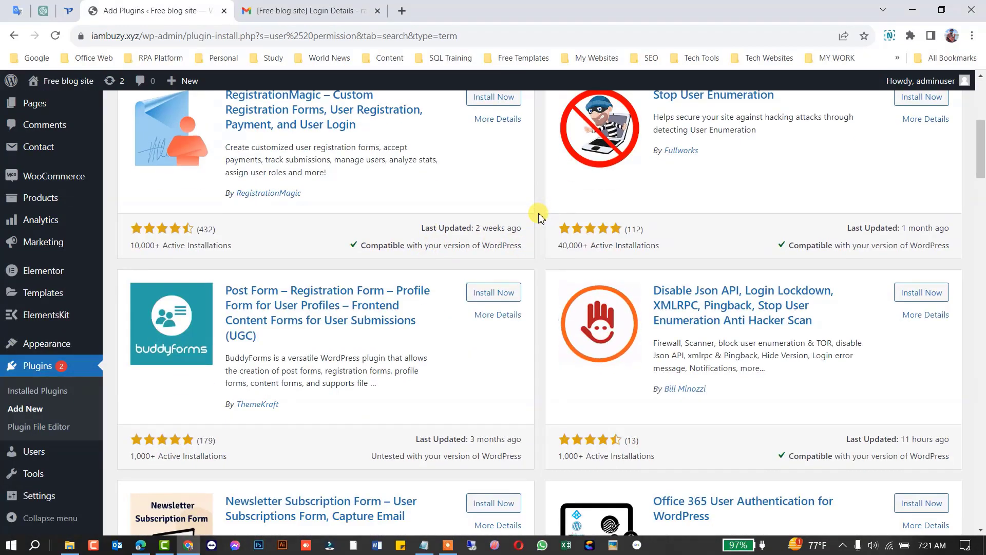
scroll(541, 224, up, 3)
scroll(540, 228, up, 3)
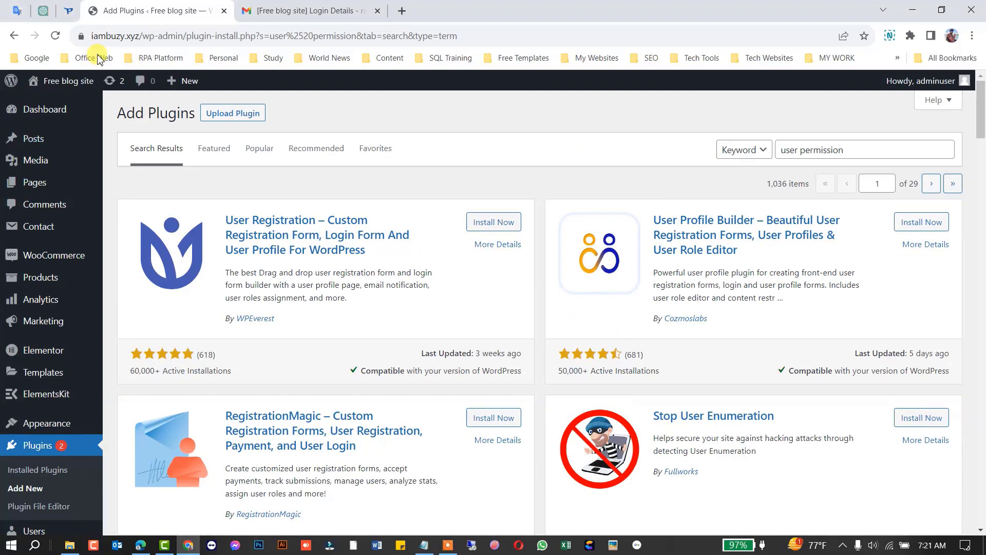